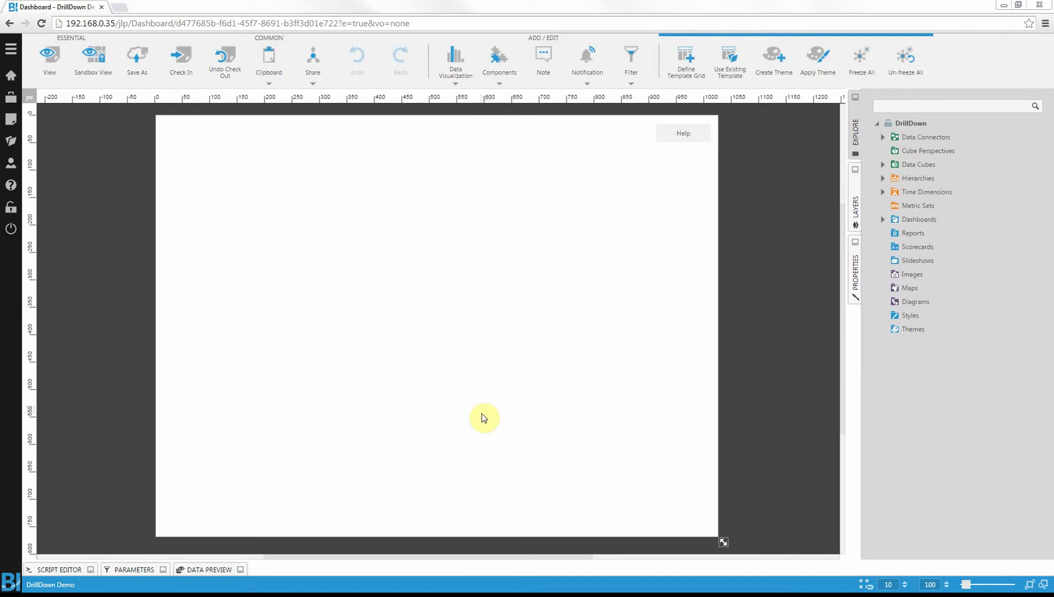
Add an Orders OrderQty table grouped by OrderDate year, and resize it narrower and taller.
click(883, 164)
click(888, 179)
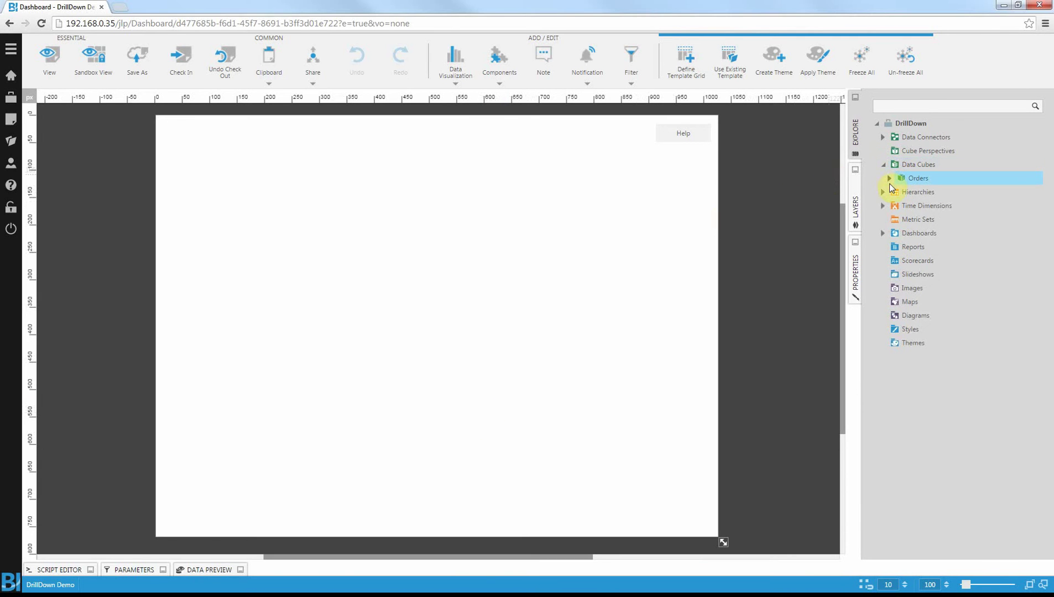
drag(924, 183, 238, 173)
click(896, 247)
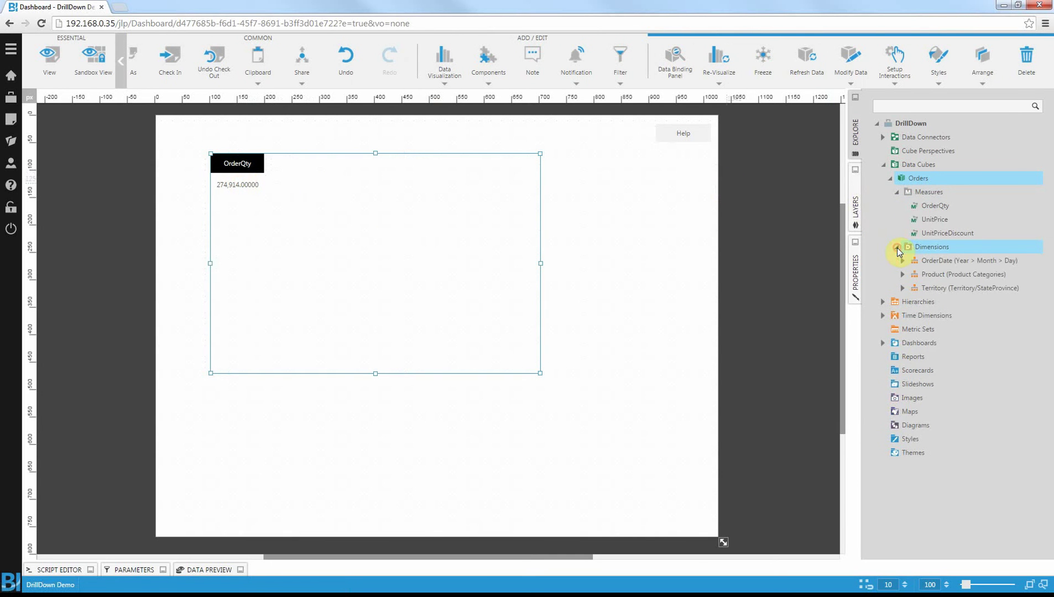
drag(938, 261, 385, 242)
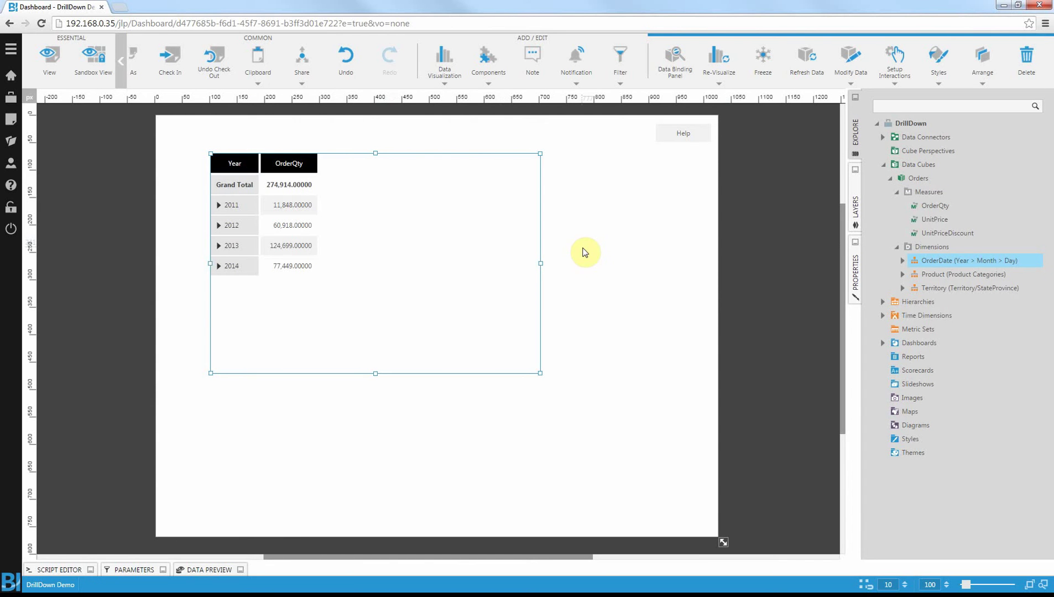
drag(539, 374, 386, 483)
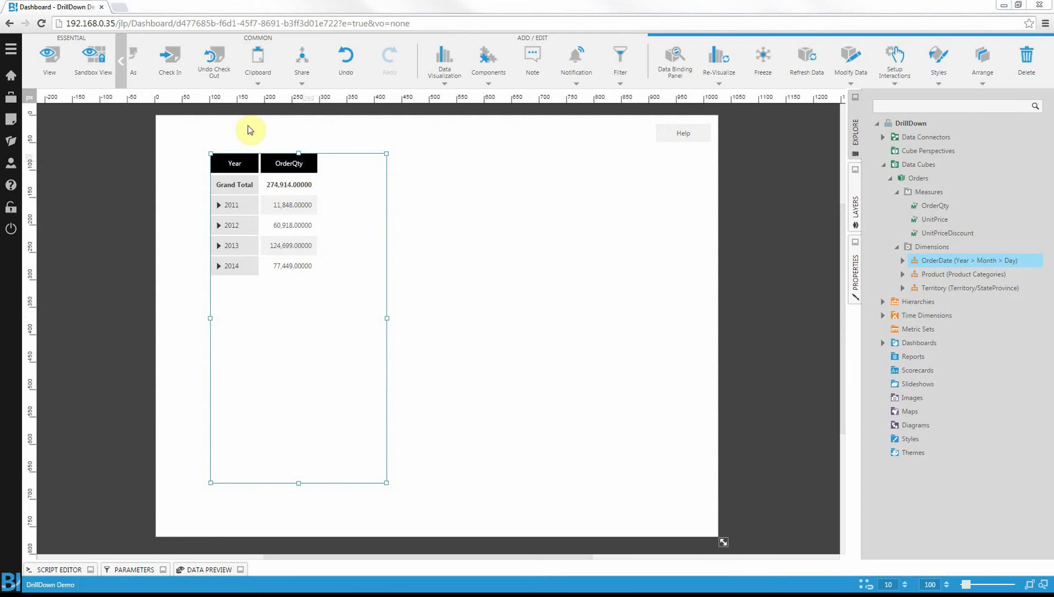
In view mode, drill 2013 down to months, then January 2013 down to daily OrderQty.
click(55, 73)
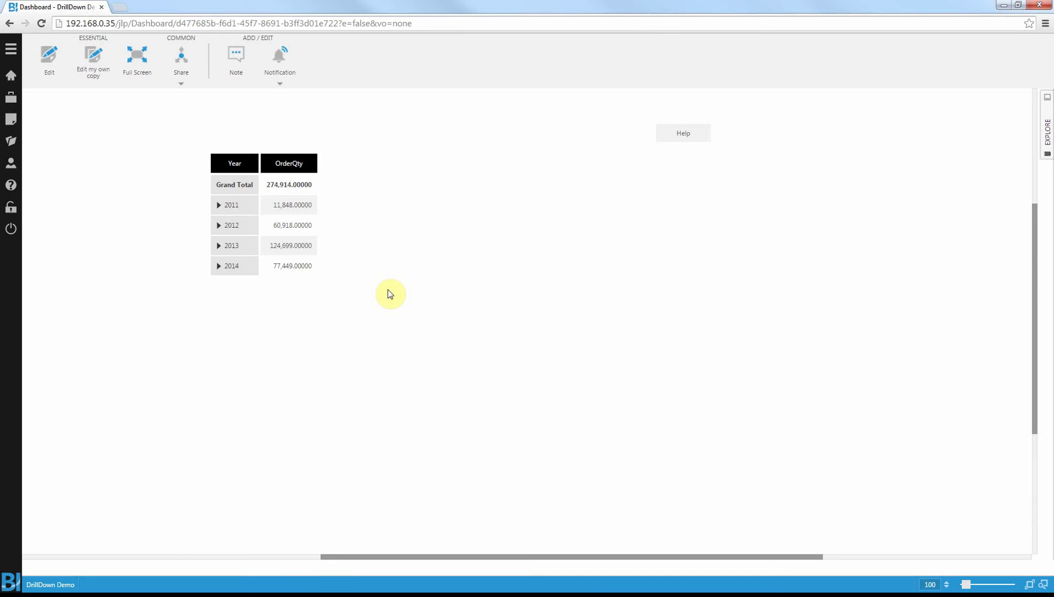
right_click(248, 246)
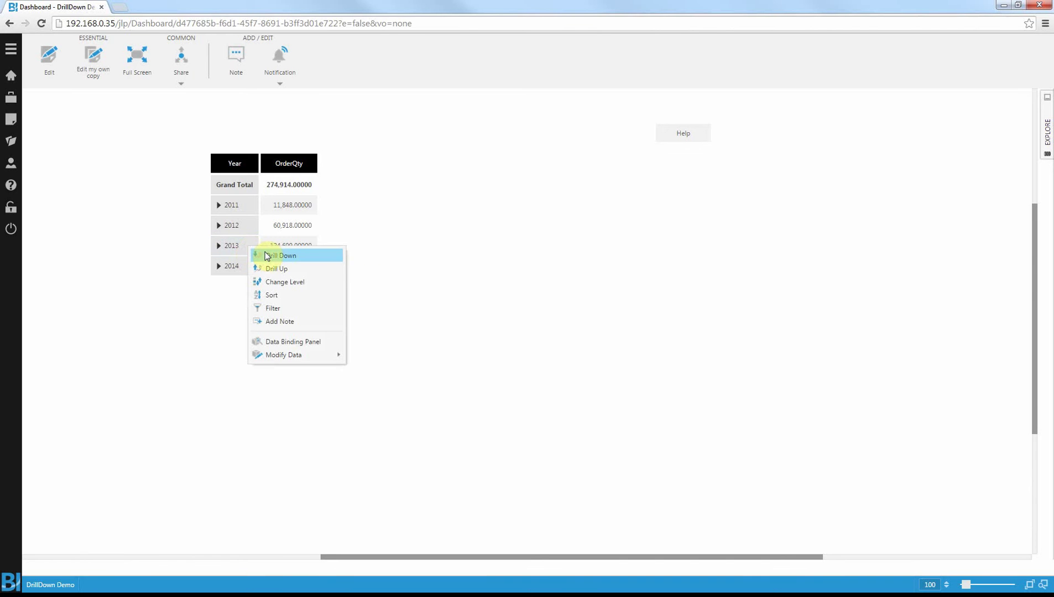
click(268, 256)
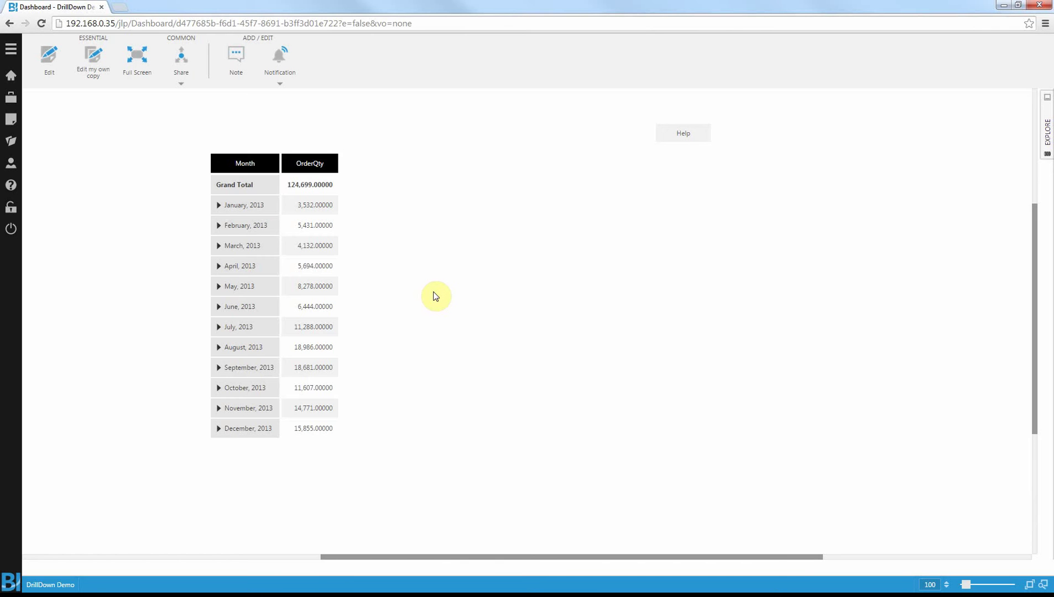
right_click(258, 205)
click(275, 215)
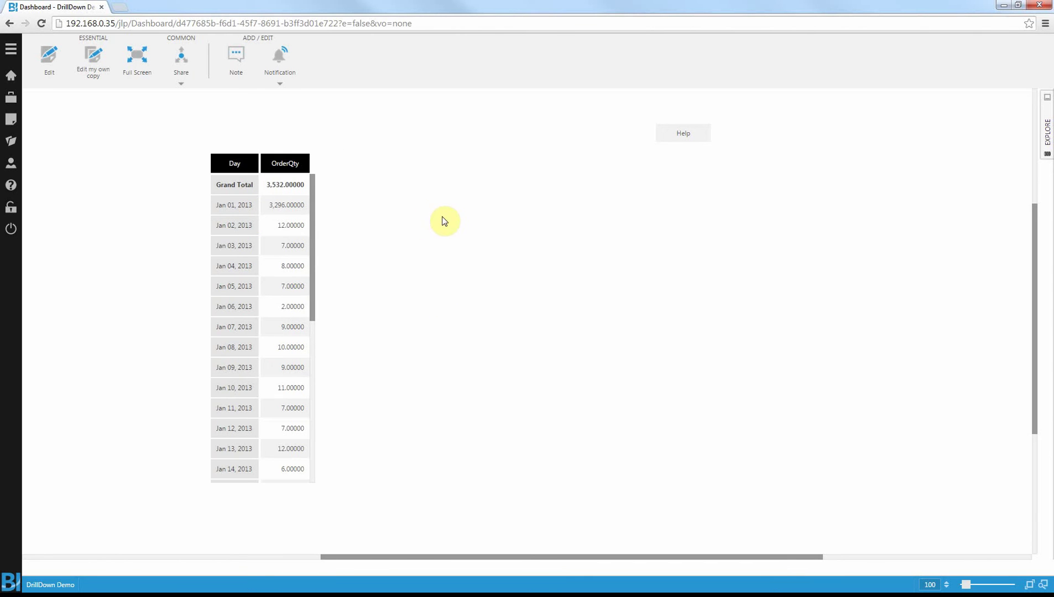
drag(309, 205, 315, 181)
Drill the table up twice, from days to months and from months to years.
right_click(233, 209)
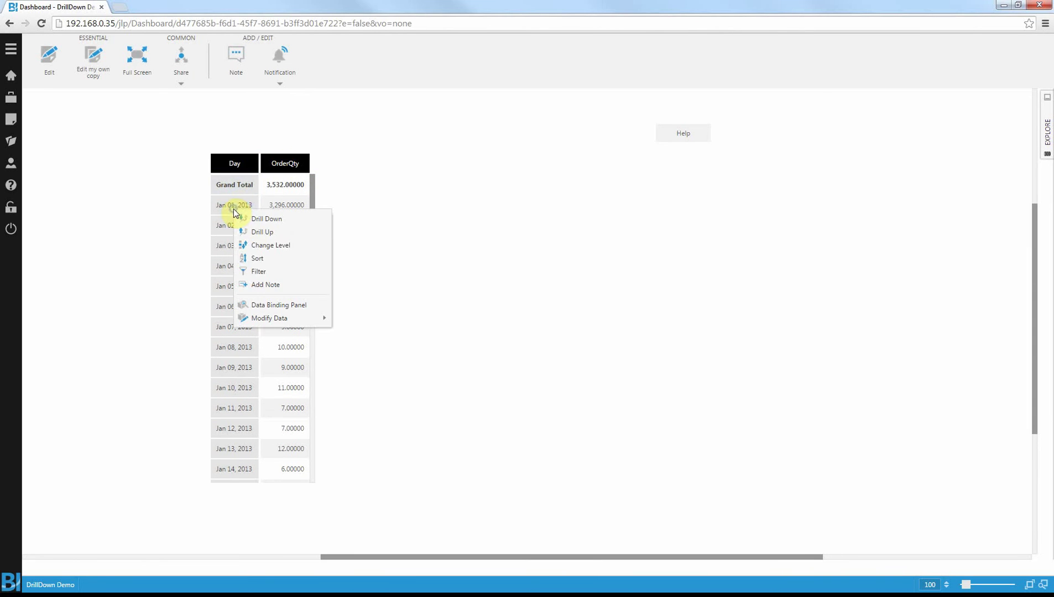
click(250, 230)
right_click(246, 217)
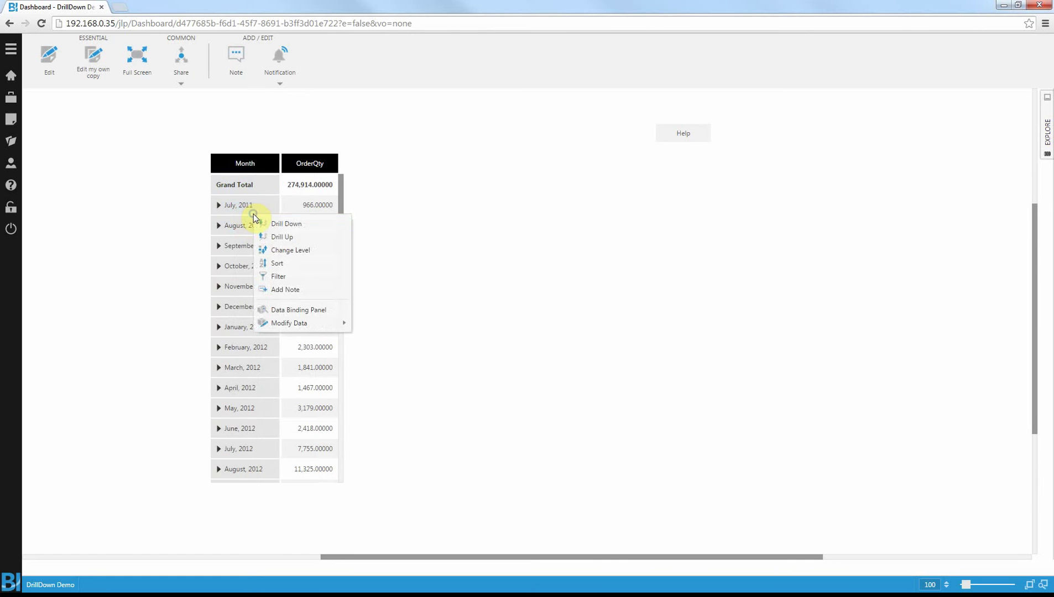
click(279, 238)
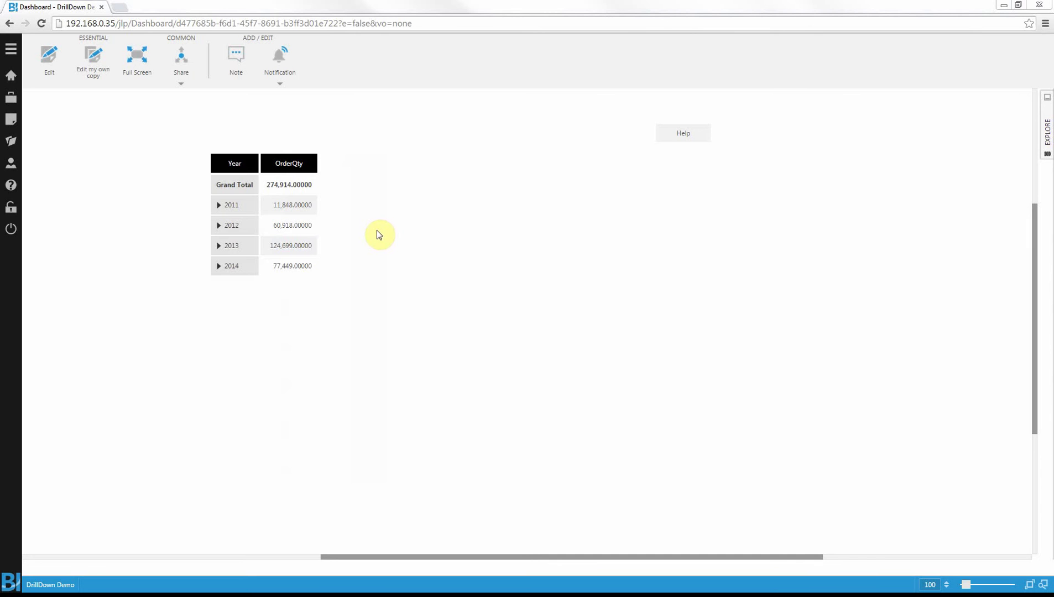
Use Change Level to regroup the table by Month, then back to Year.
right_click(251, 204)
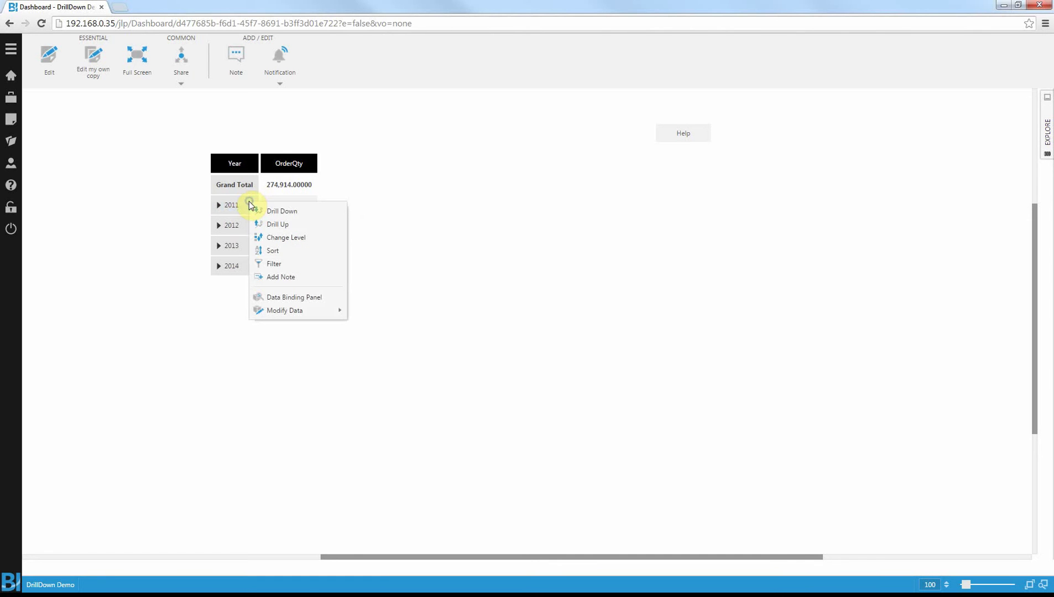
click(287, 236)
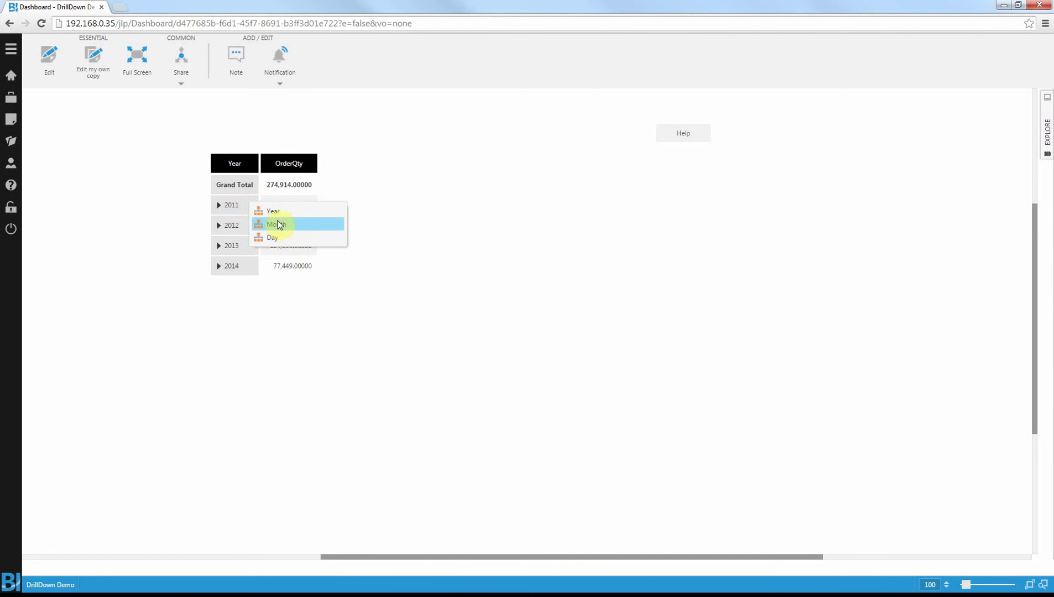
click(280, 225)
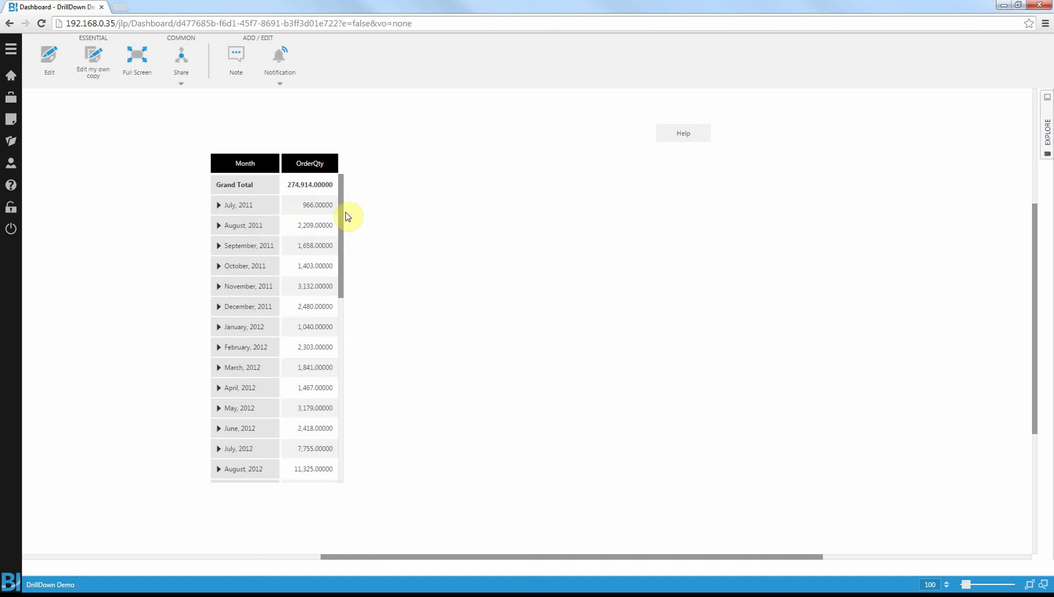
mouse_move(339, 212)
mouse_down()
mouse_move(348, 351)
mouse_move(347, 205)
mouse_up()
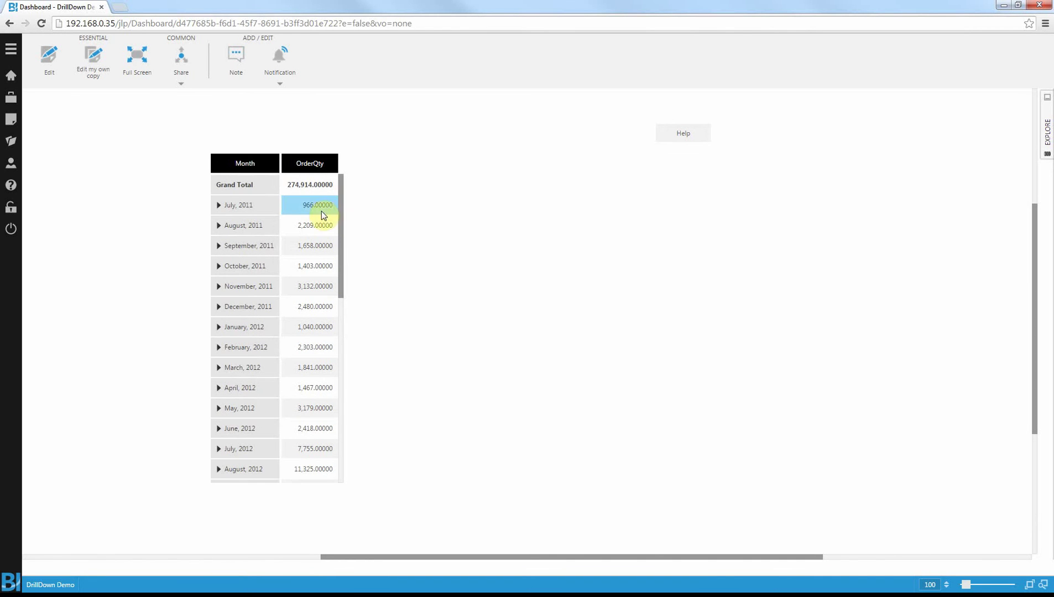
right_click(261, 204)
click(303, 242)
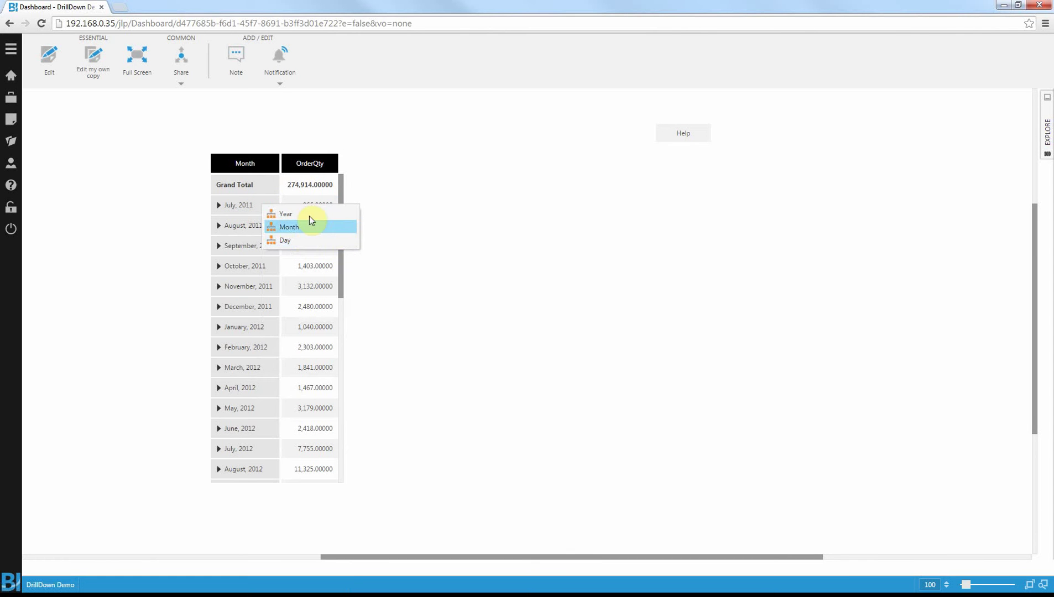
click(302, 214)
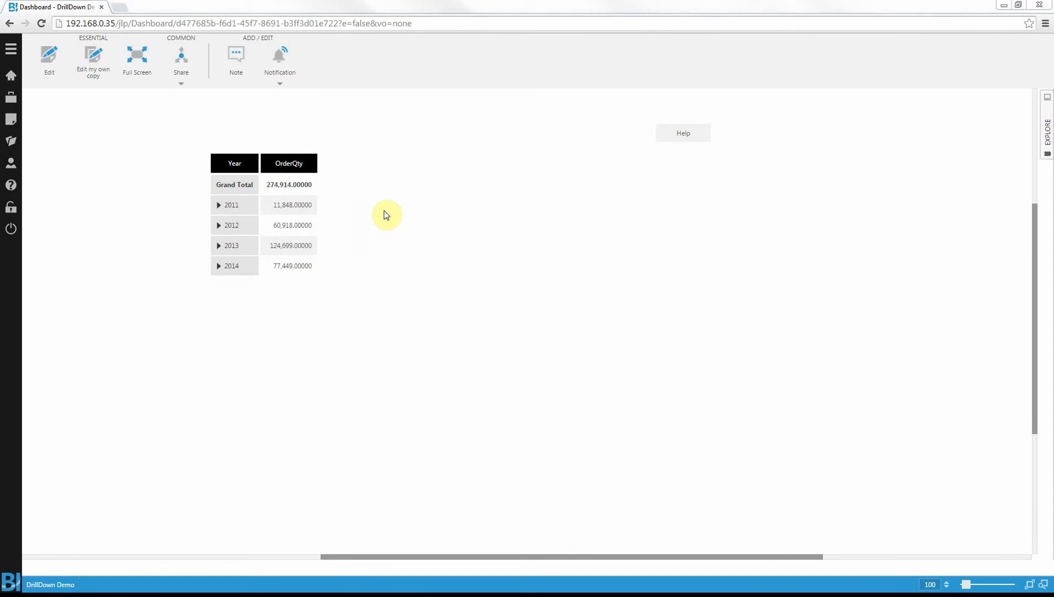
right_click(282, 206)
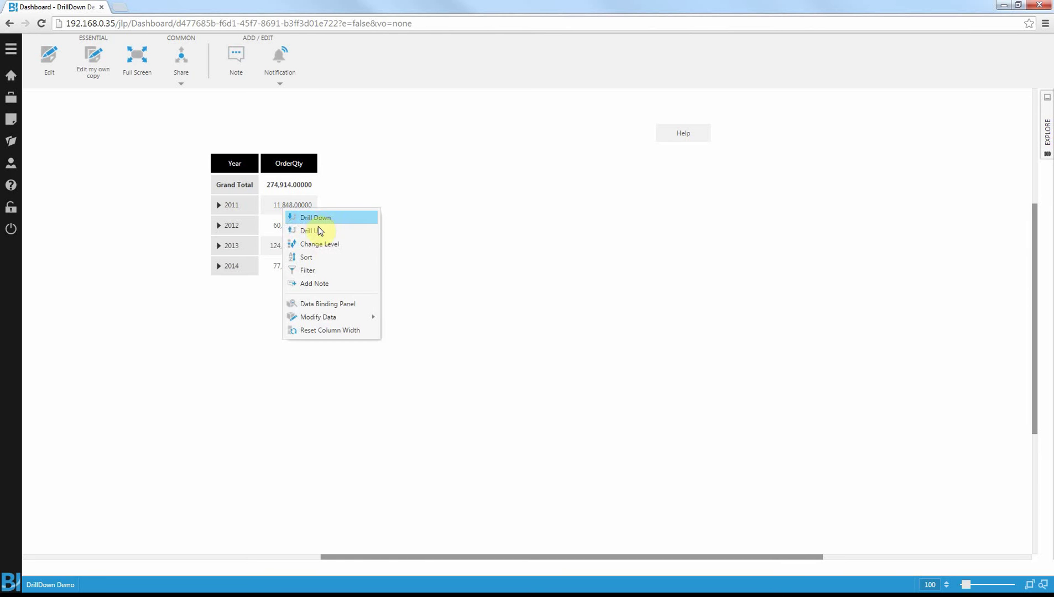
In the Data Binding Panel, replace the table's row grouping with Product categories.
click(328, 304)
click(1047, 130)
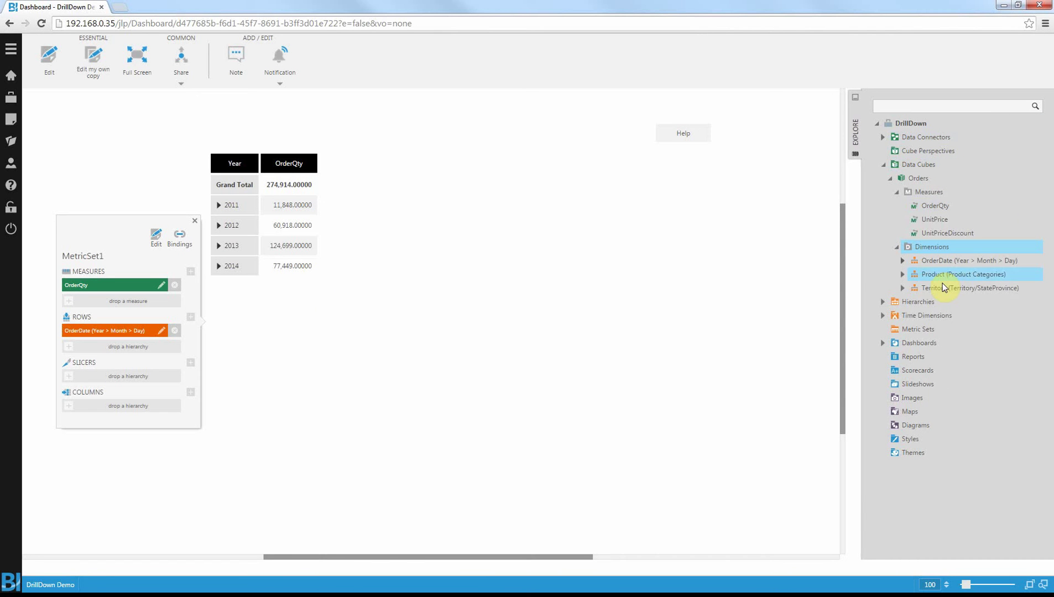
drag(935, 274, 92, 335)
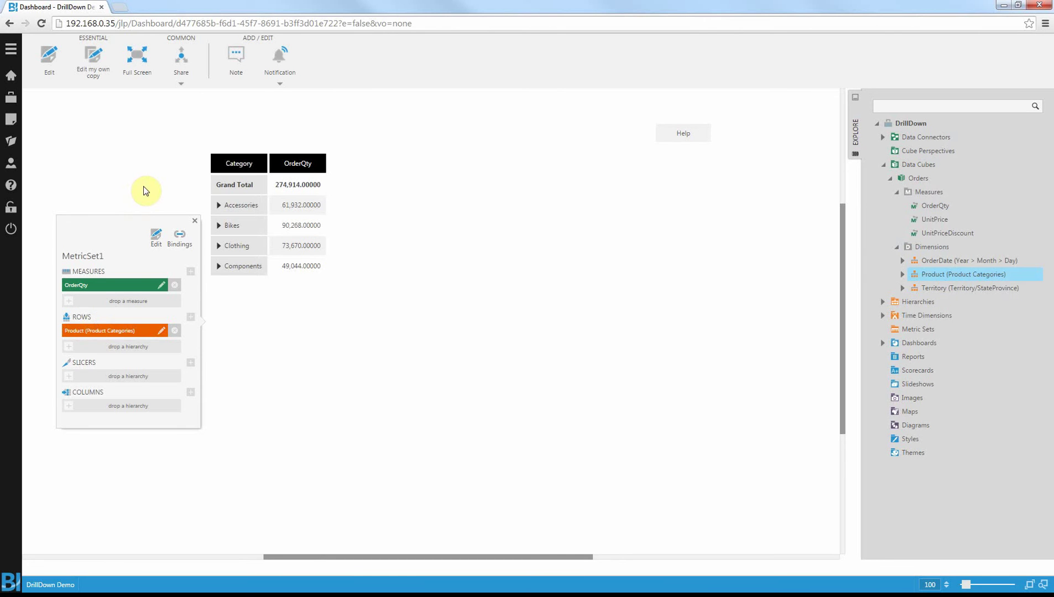
click(195, 220)
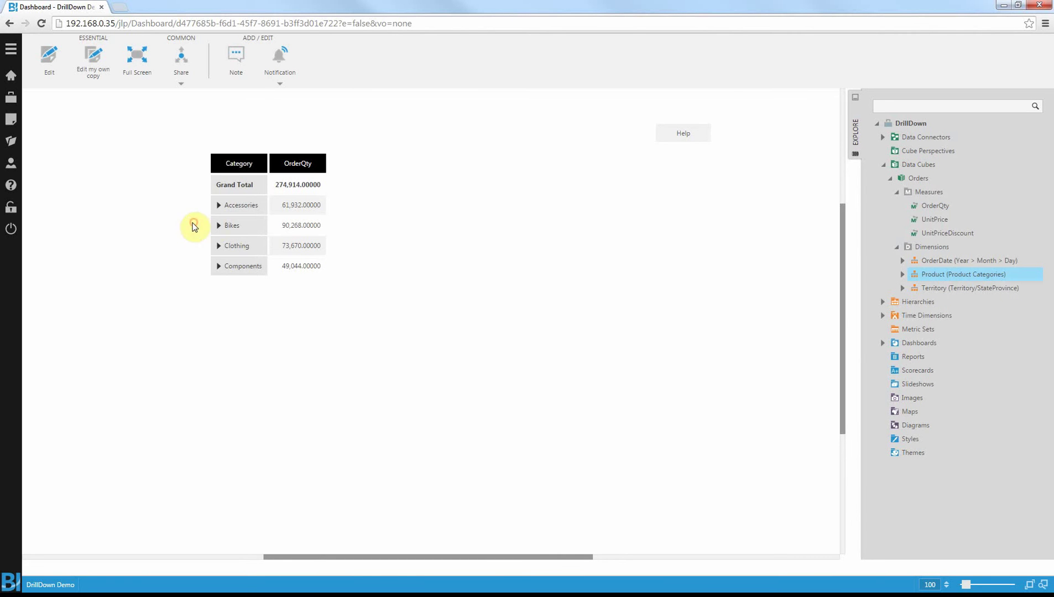
Test drilling into Bikes and back up, then Change Level to Subcategory and back to Category.
right_click(231, 225)
click(246, 233)
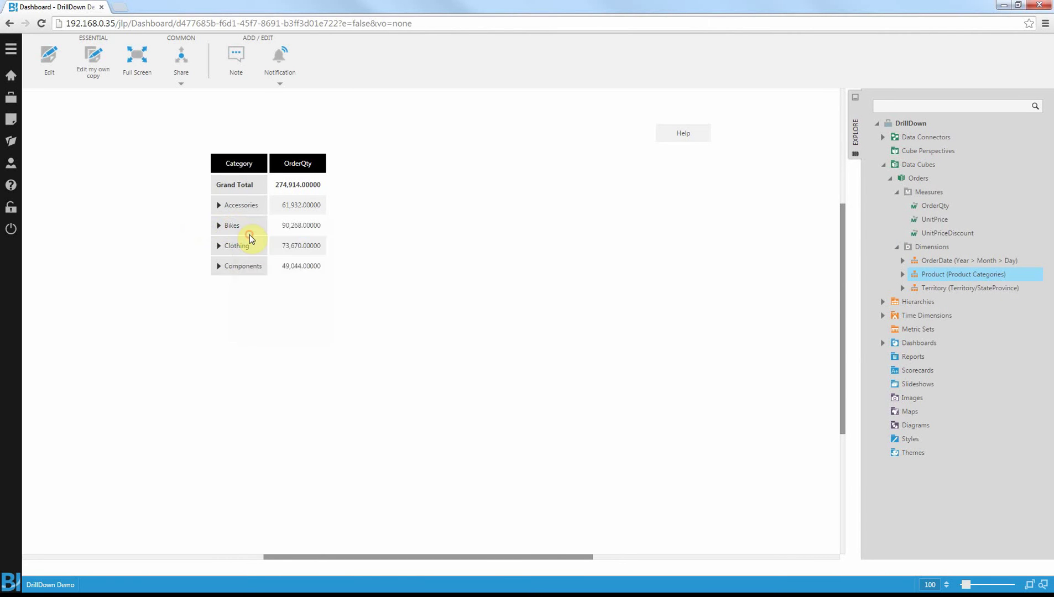
right_click(244, 230)
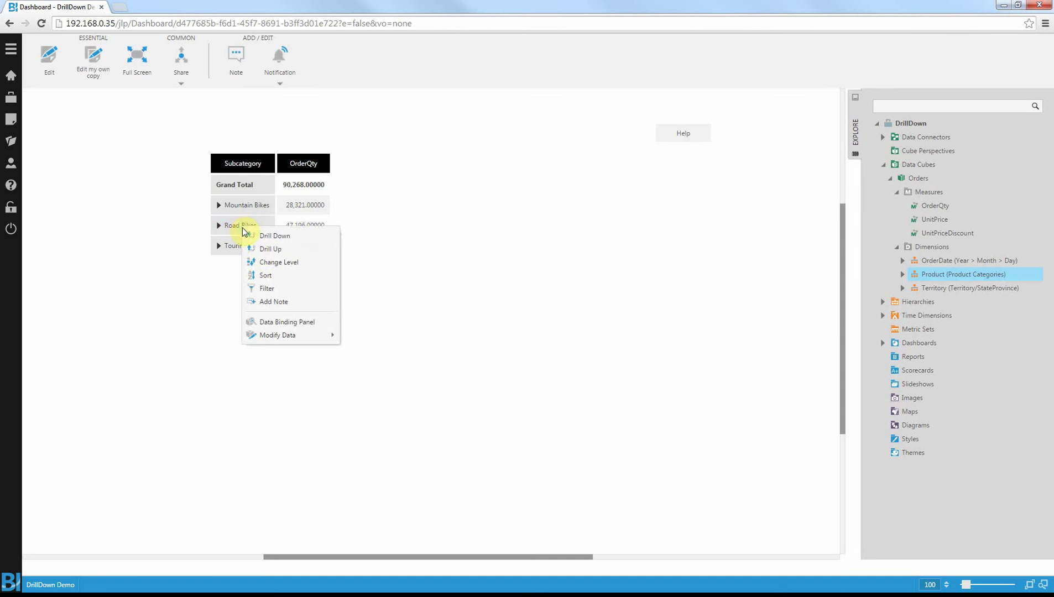
click(254, 247)
right_click(243, 229)
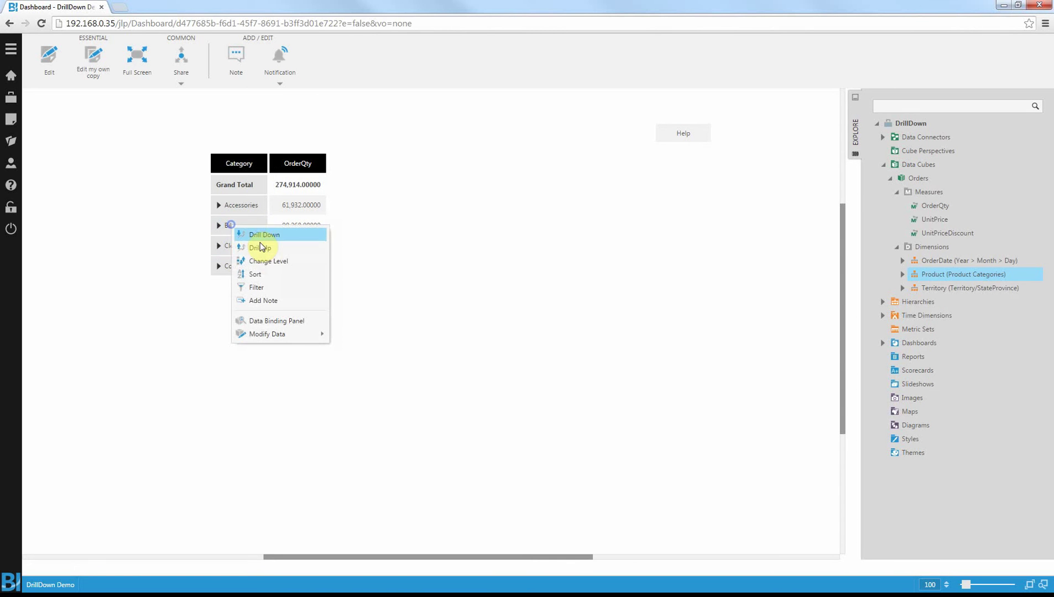
click(266, 260)
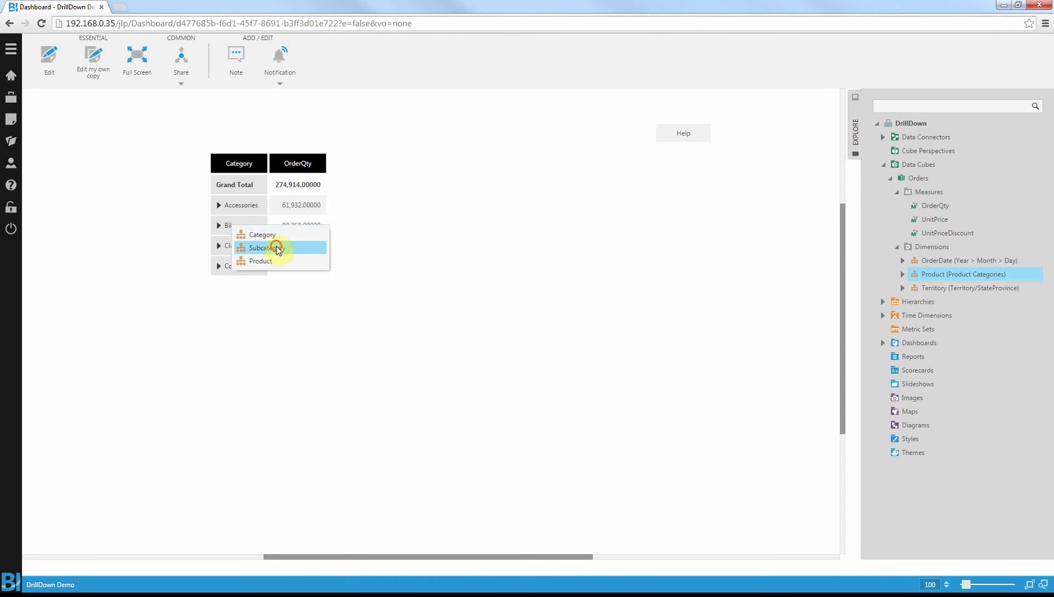
click(272, 248)
drag(348, 224, 344, 189)
right_click(263, 207)
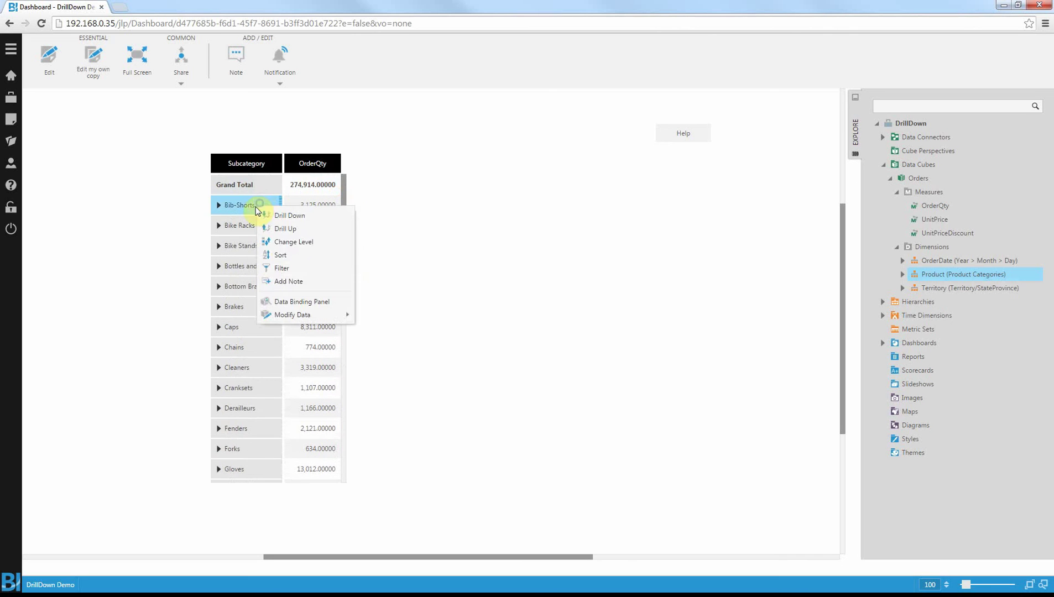
click(292, 240)
click(302, 218)
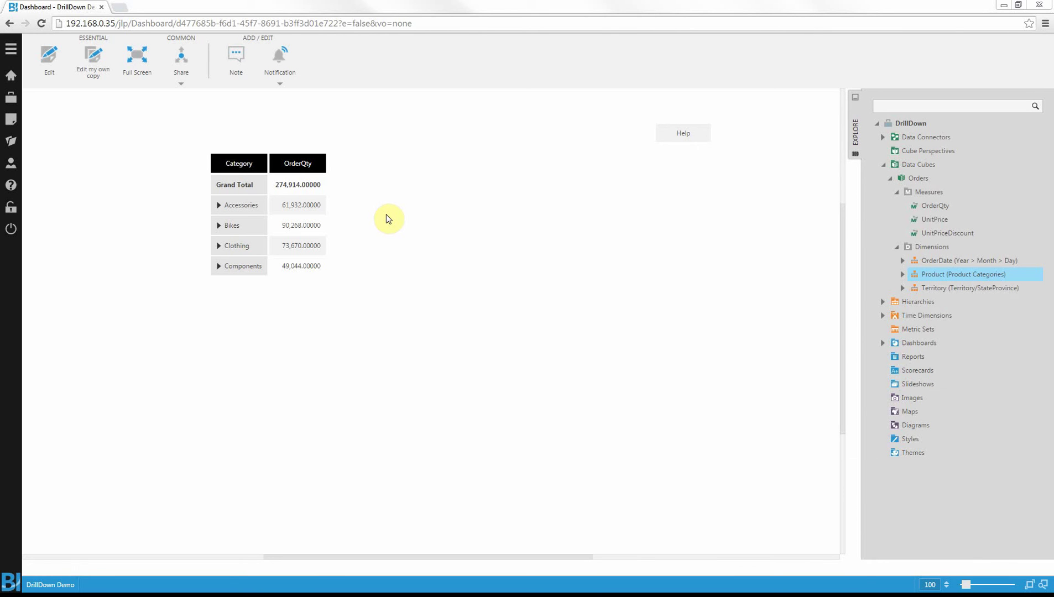
Back in edit mode, turn the product table into a wide, short column chart.
click(49, 61)
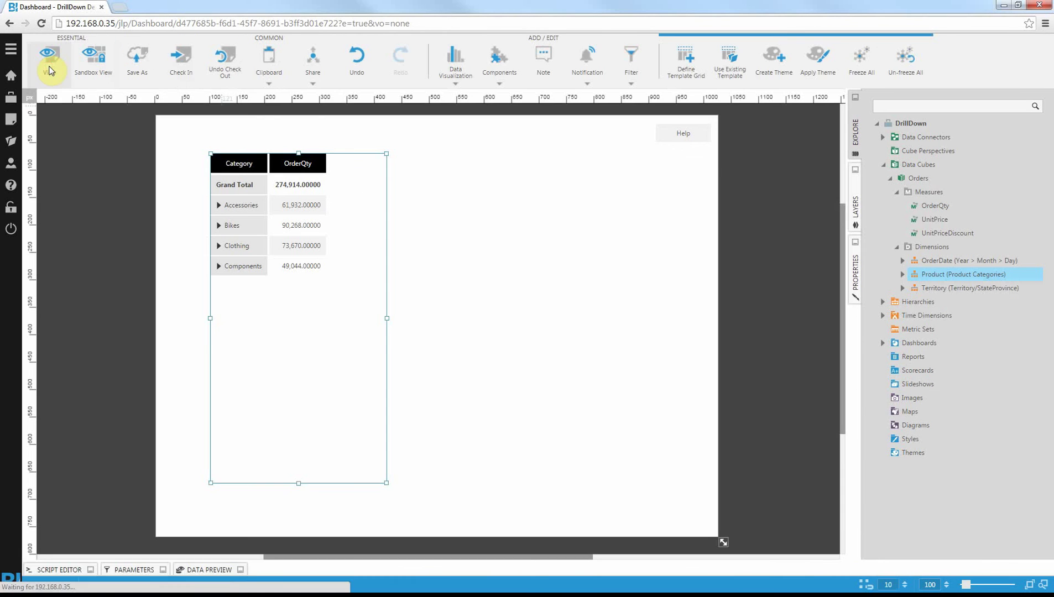
right_click(350, 204)
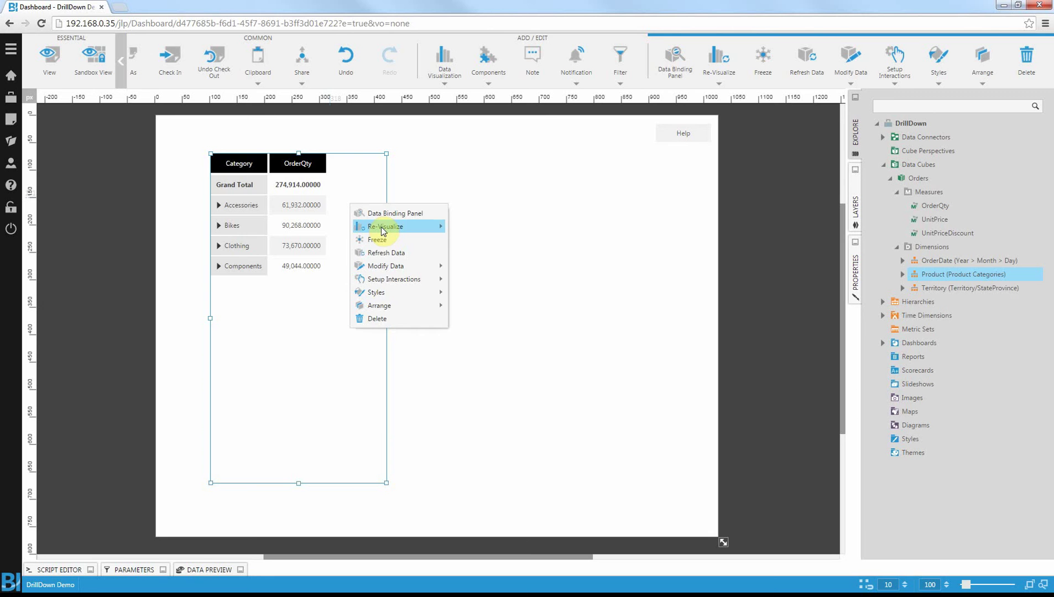
click(384, 231)
click(378, 233)
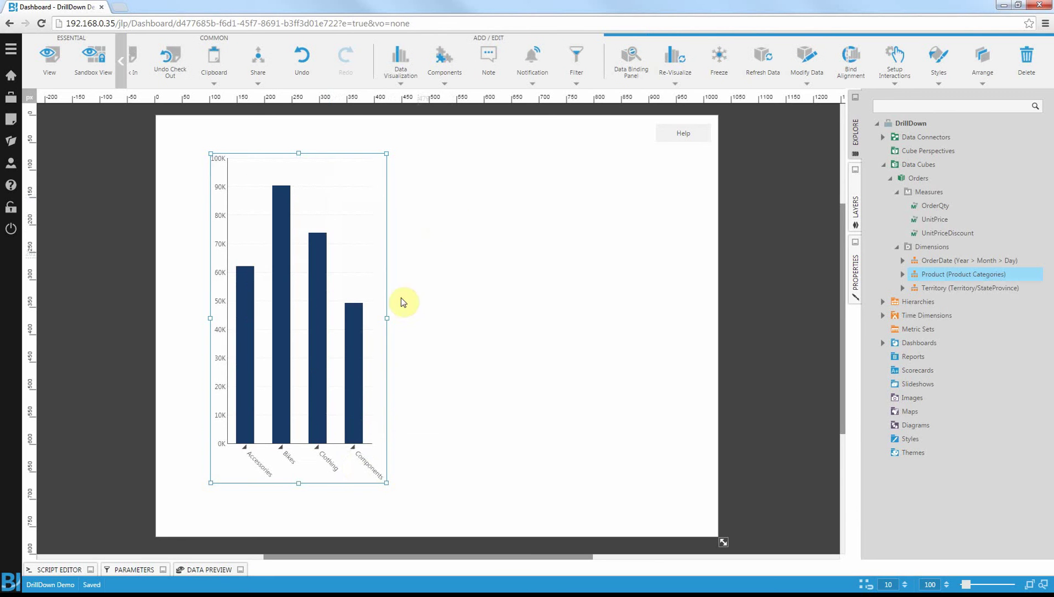
drag(386, 482, 556, 296)
click(558, 344)
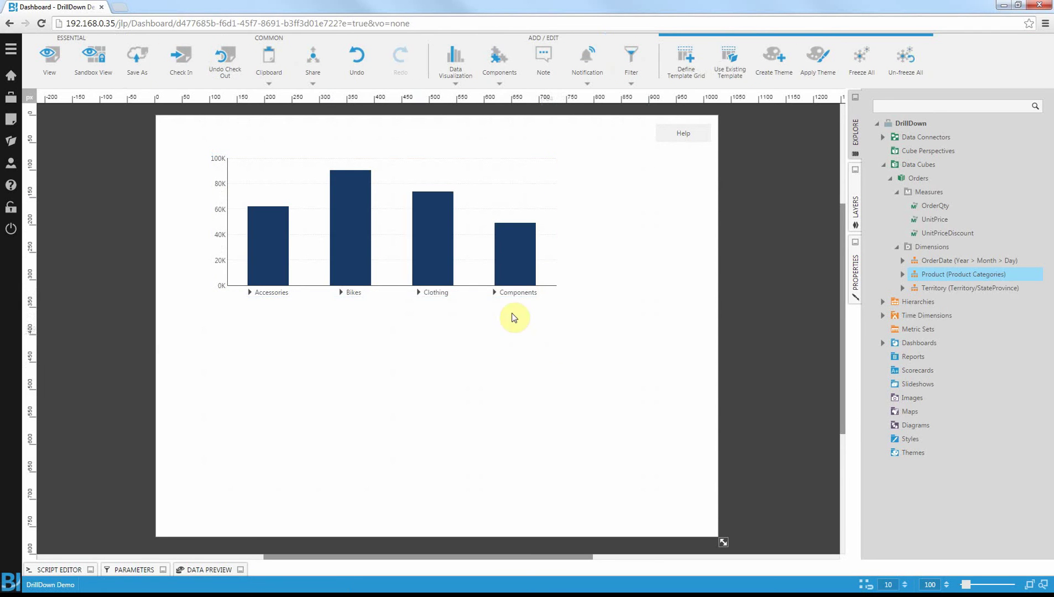
Add a drill-down interaction shown on this chart, and test it by drilling into Bikes.
right_click(396, 247)
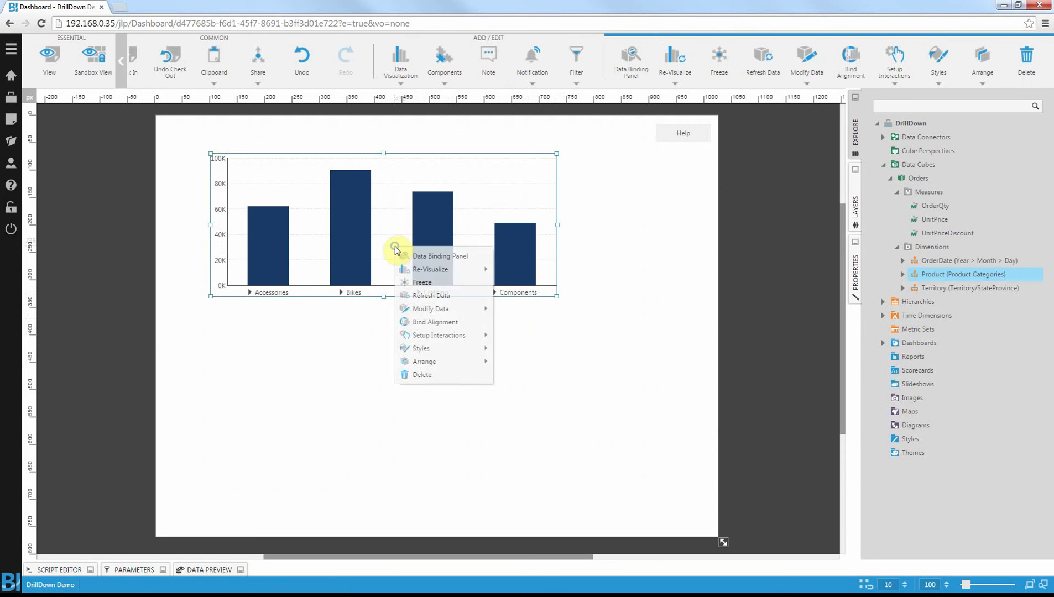
click(442, 335)
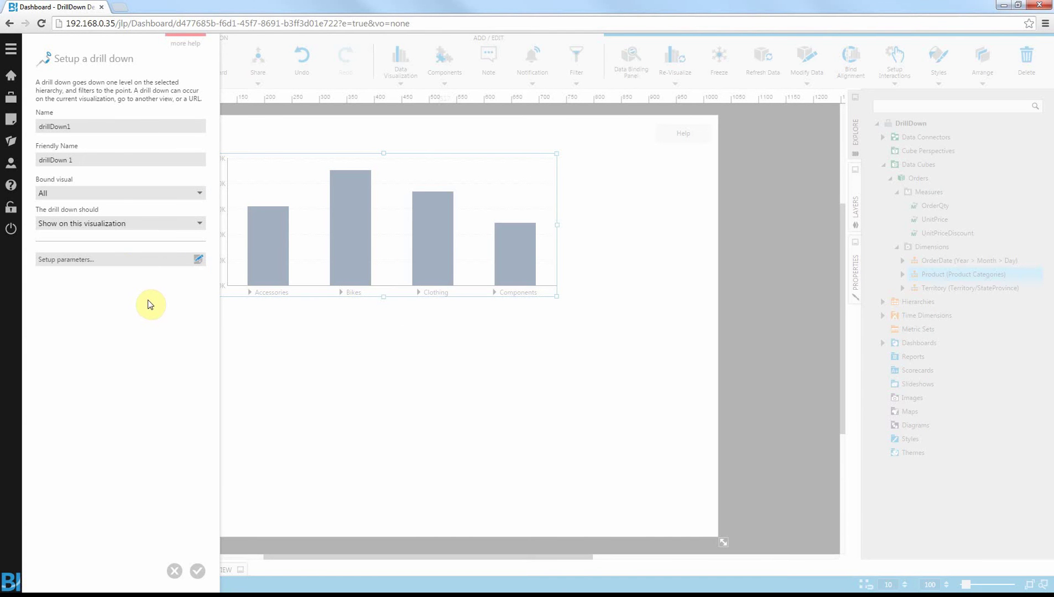
click(99, 224)
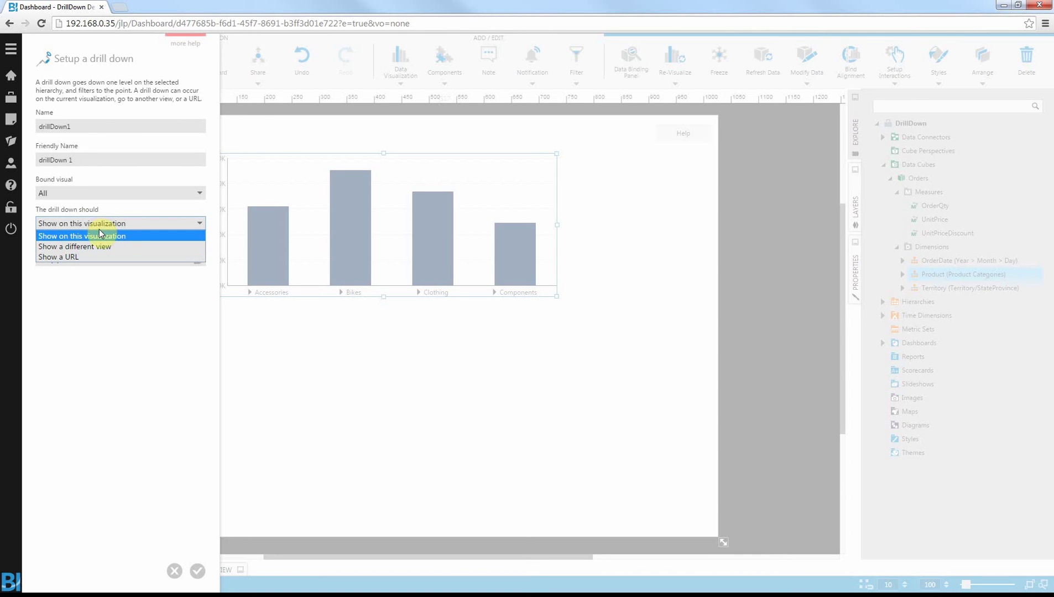
click(95, 303)
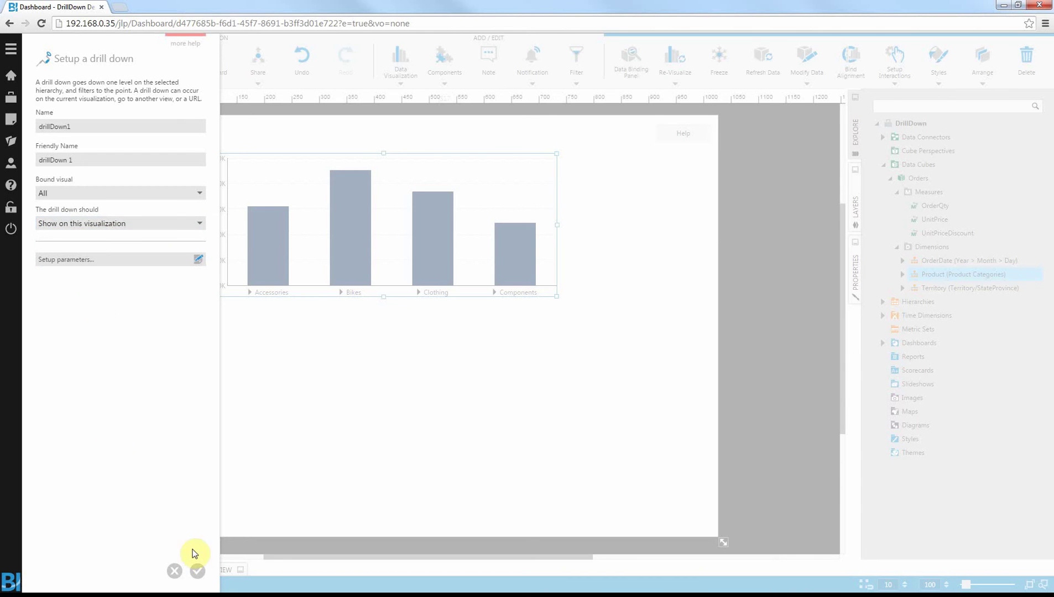
click(198, 571)
click(49, 58)
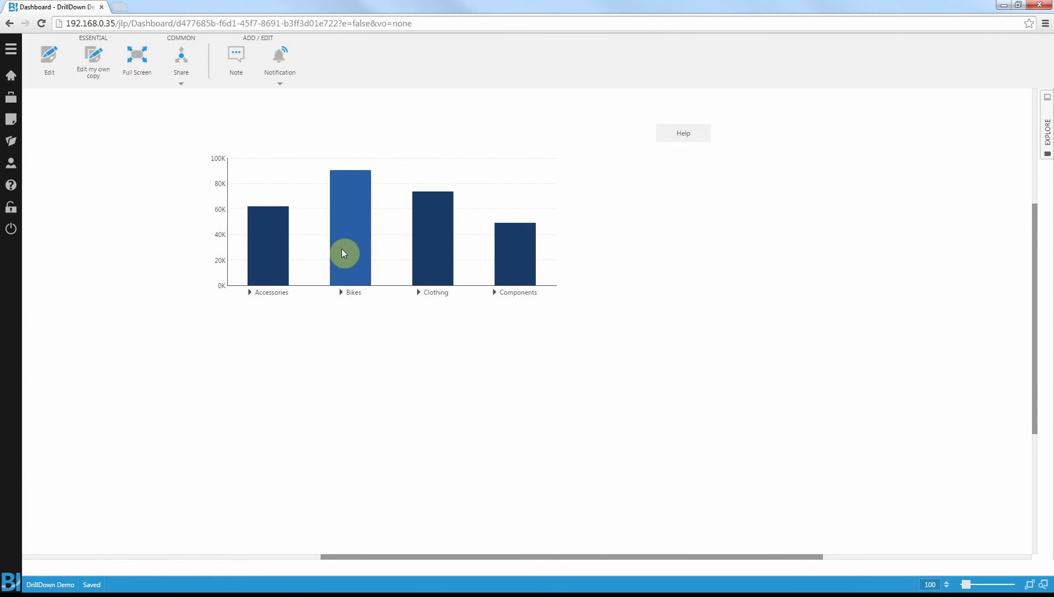
click(342, 249)
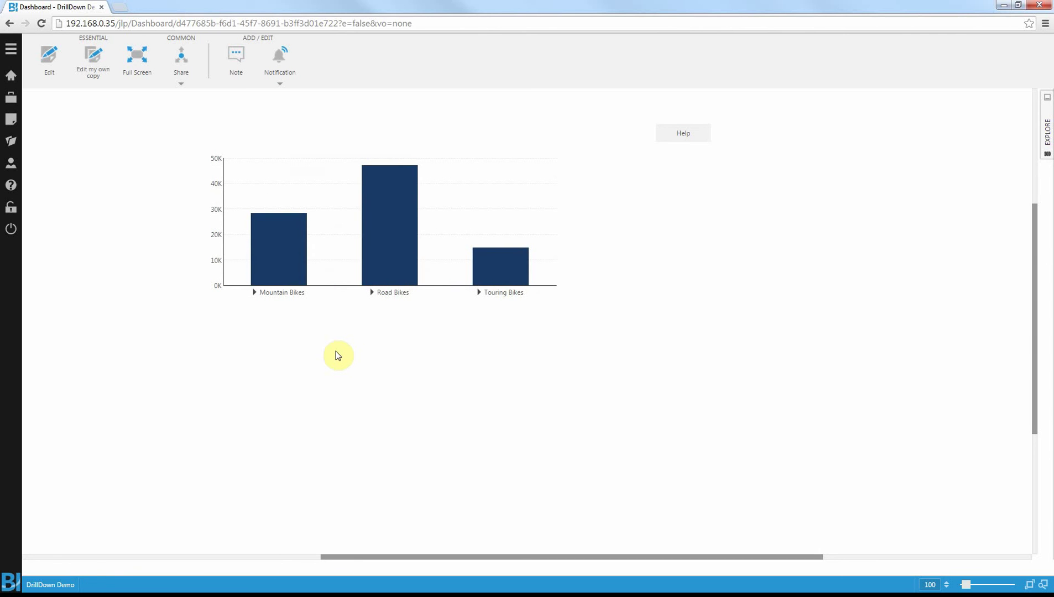
click(48, 56)
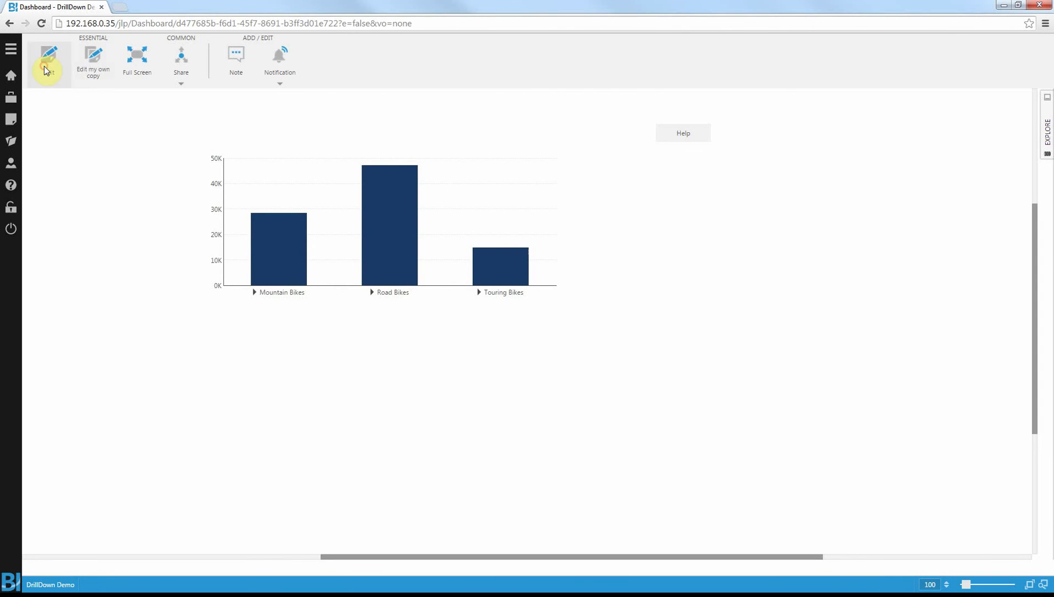
Replace the product chart with two side-by-side OrderQty-by-year tables.
key(Delete)
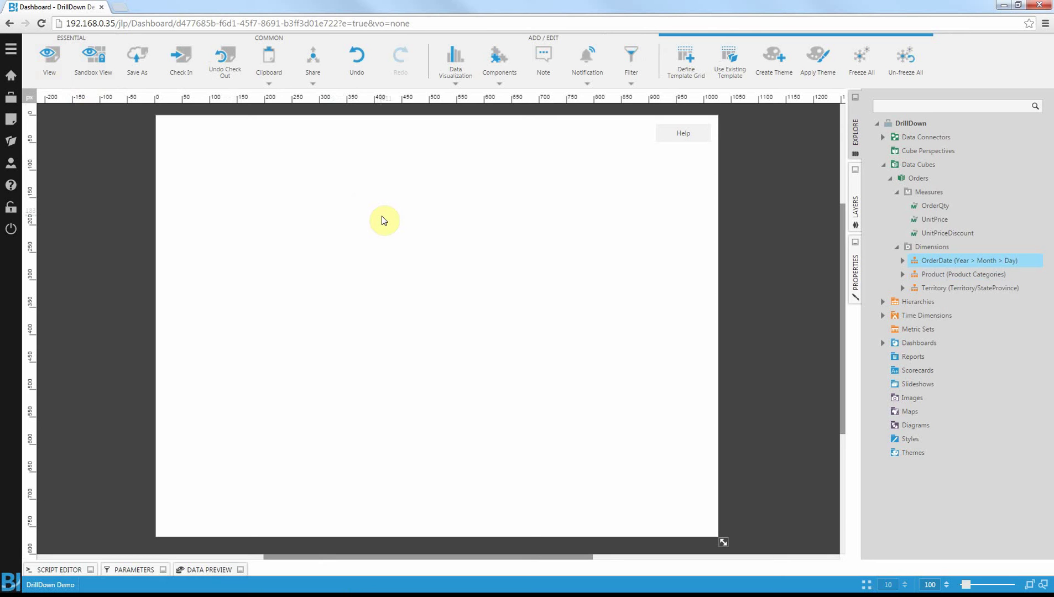
drag(934, 205, 241, 202)
drag(935, 262, 404, 247)
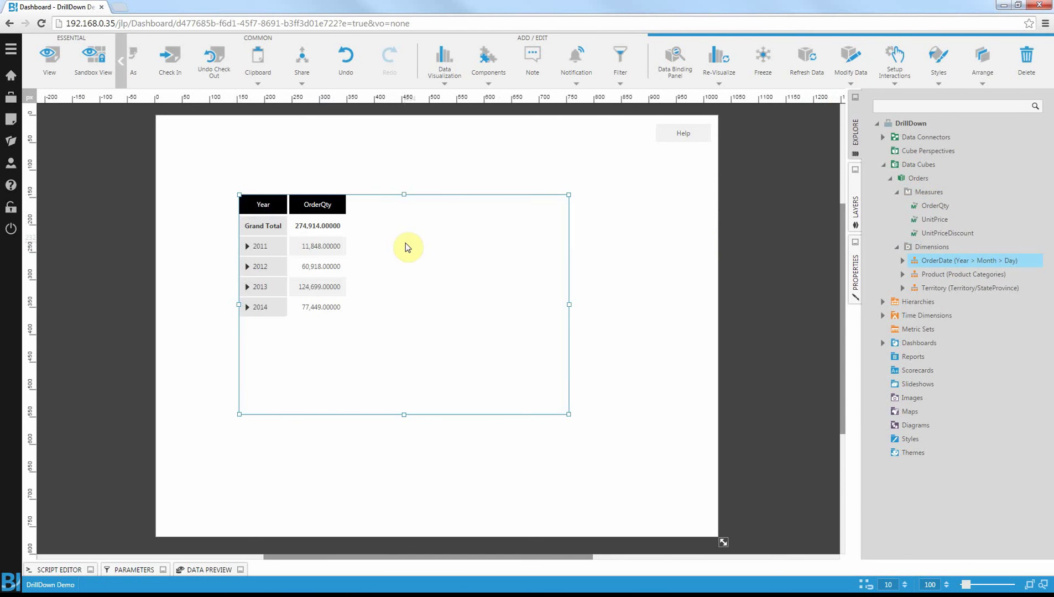
drag(568, 414, 370, 380)
drag(276, 275, 539, 256)
drag(335, 251, 274, 197)
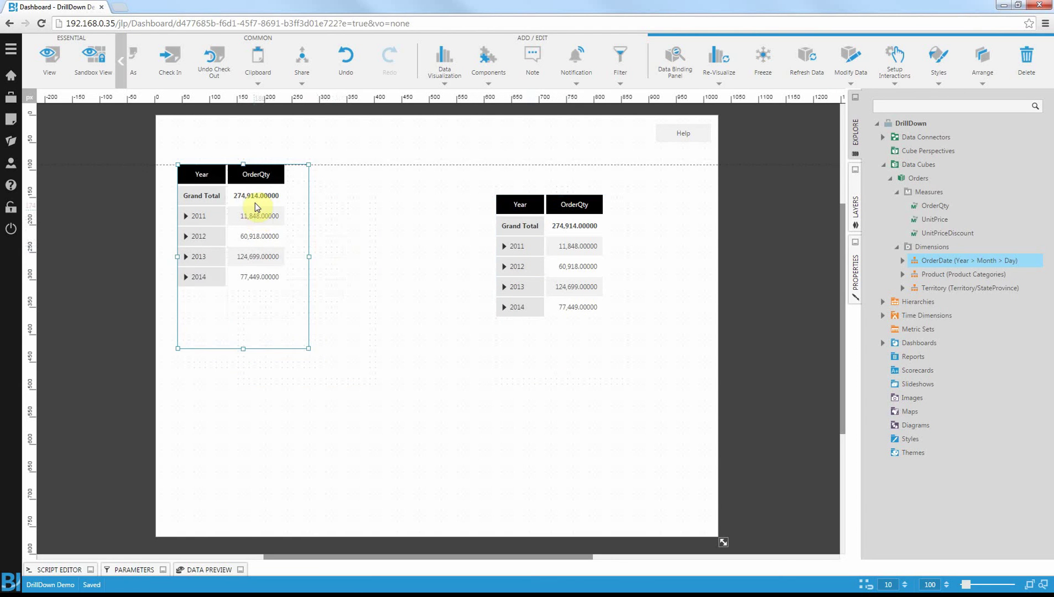
Re-visualize the left table as a bar chart and the right one as a widened radial gauge.
right_click(275, 298)
click(311, 322)
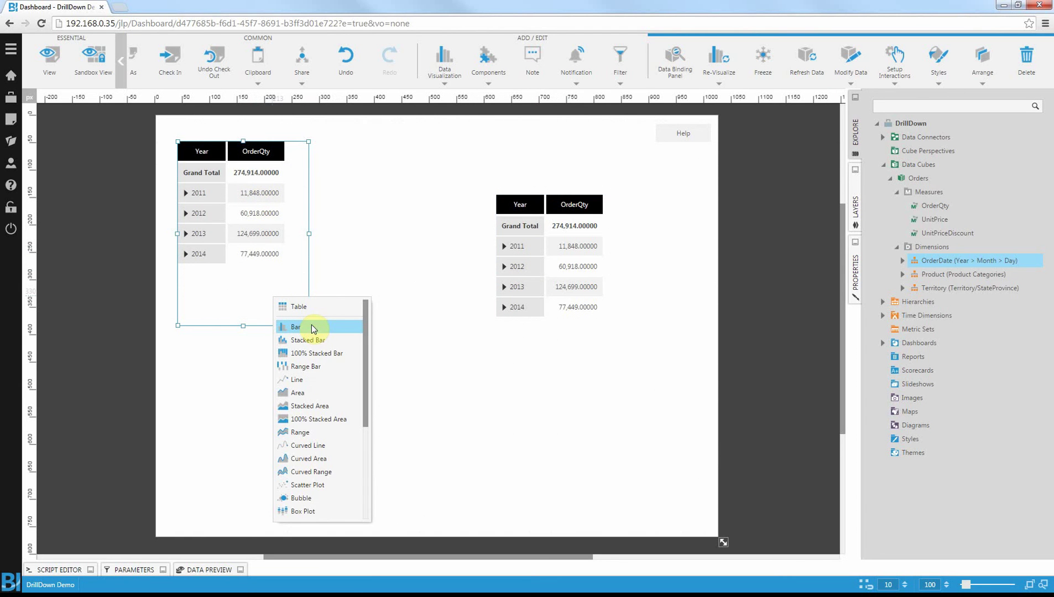
click(312, 328)
drag(532, 218, 421, 164)
right_click(455, 282)
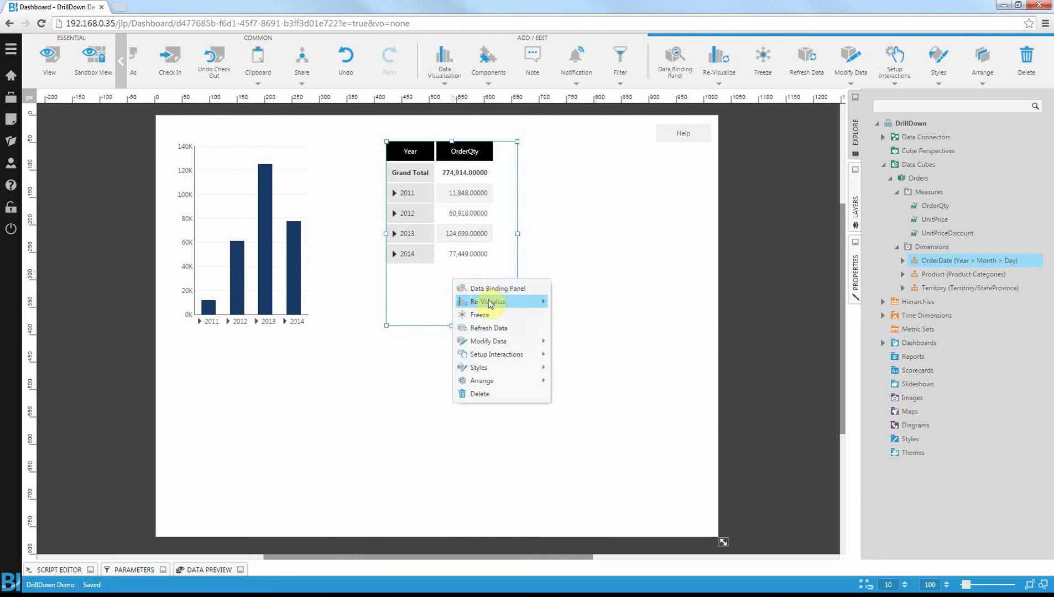
click(488, 299)
scroll(489, 405, down, 3)
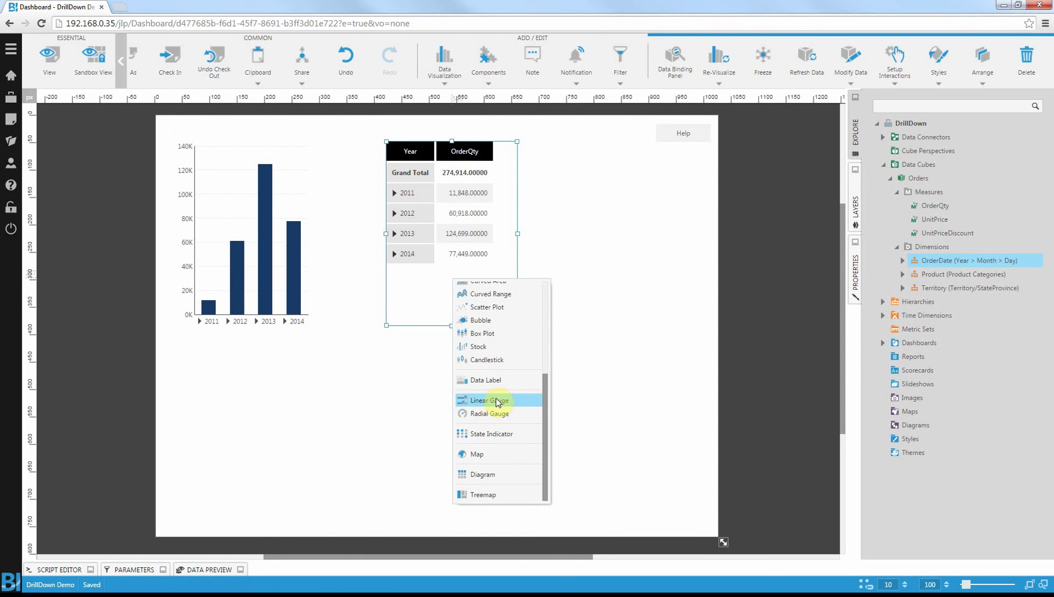
click(504, 414)
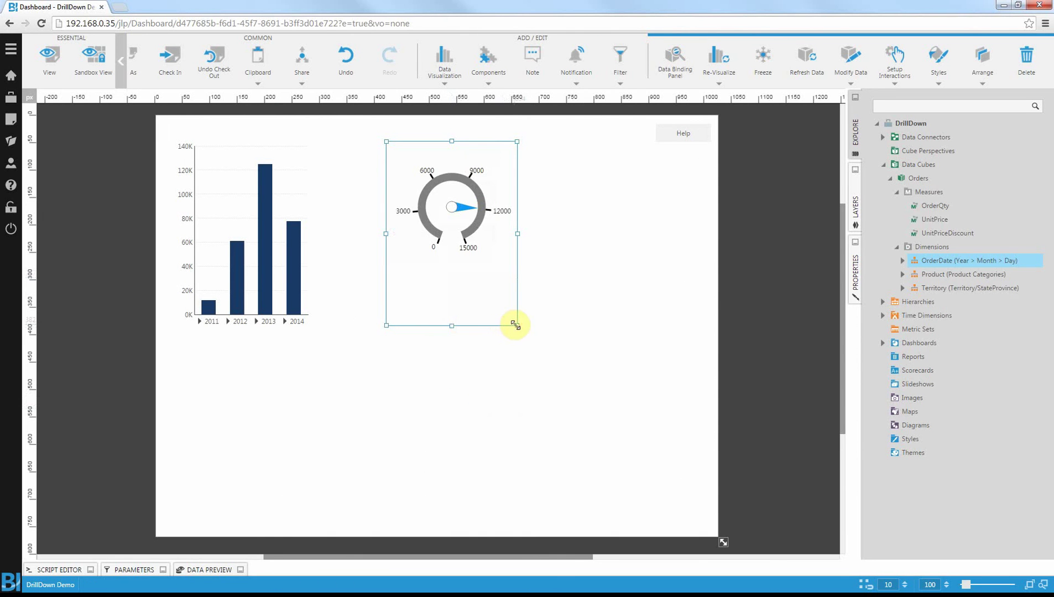
drag(517, 325, 551, 319)
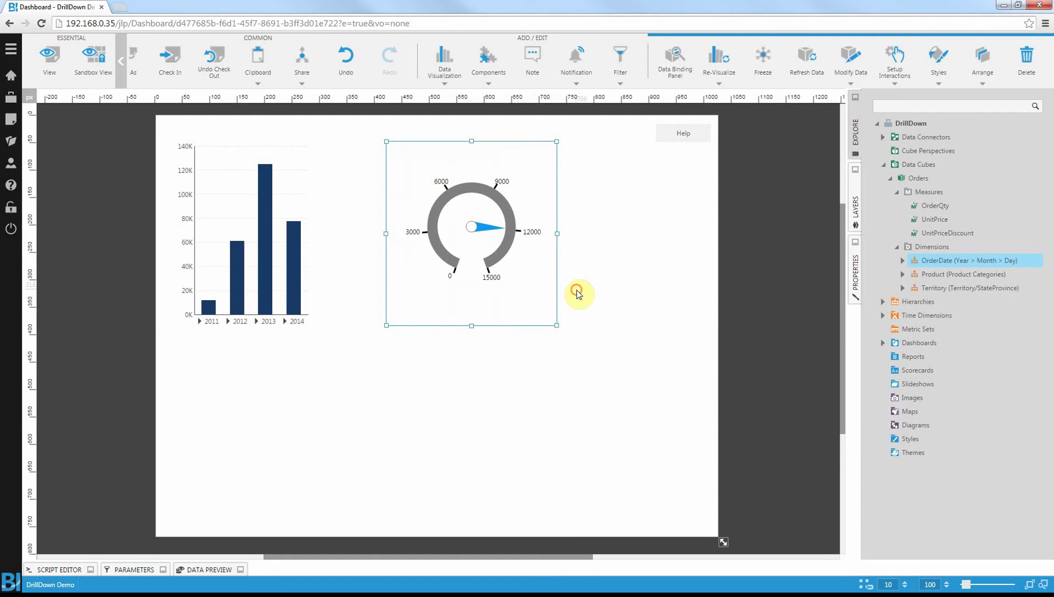
click(576, 293)
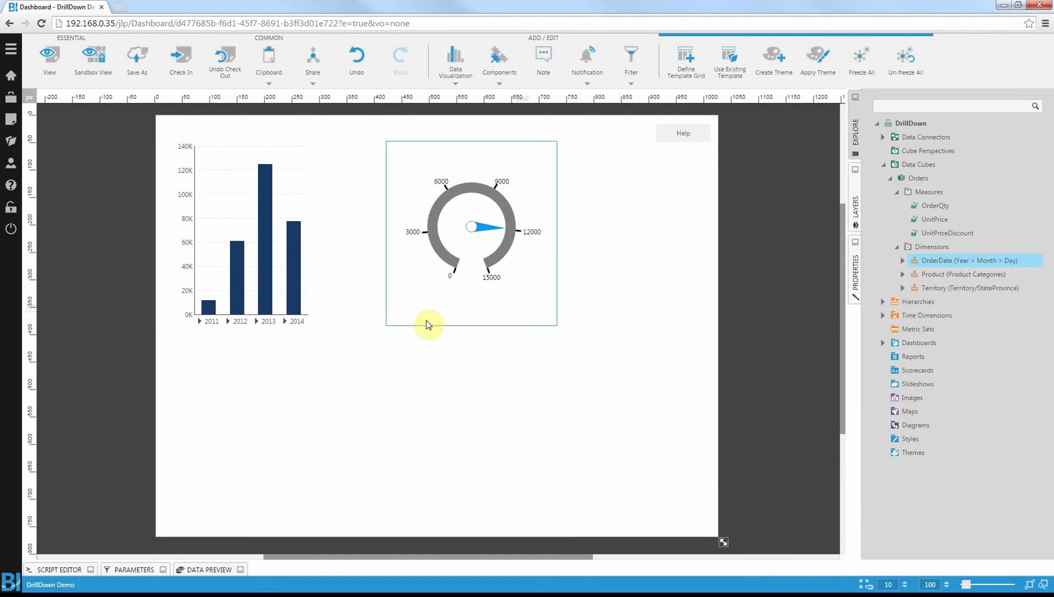
right_click(242, 219)
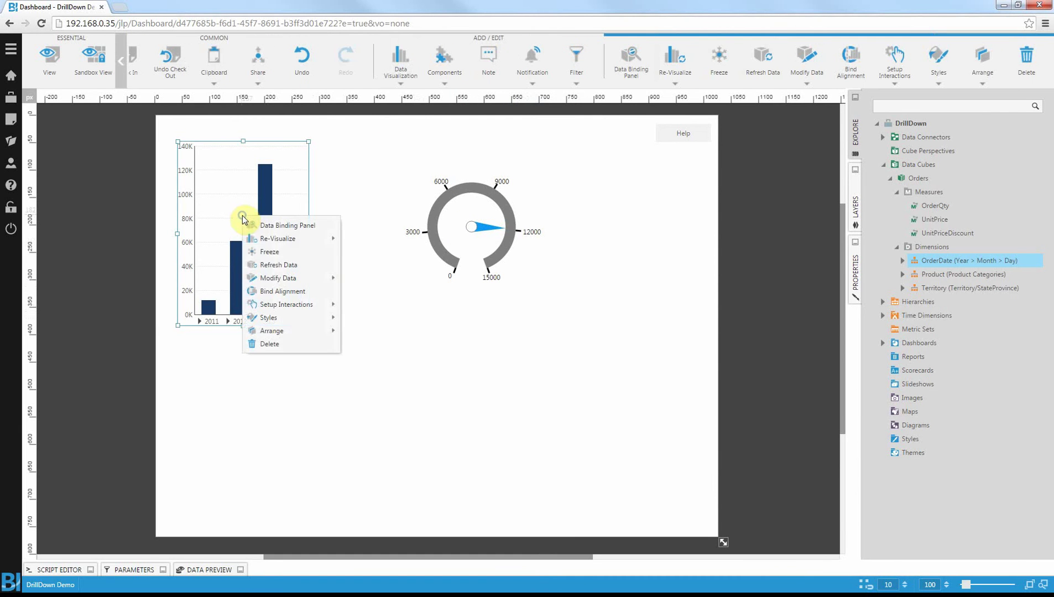
Add a filter interaction to the year bar chart.
click(282, 304)
click(267, 241)
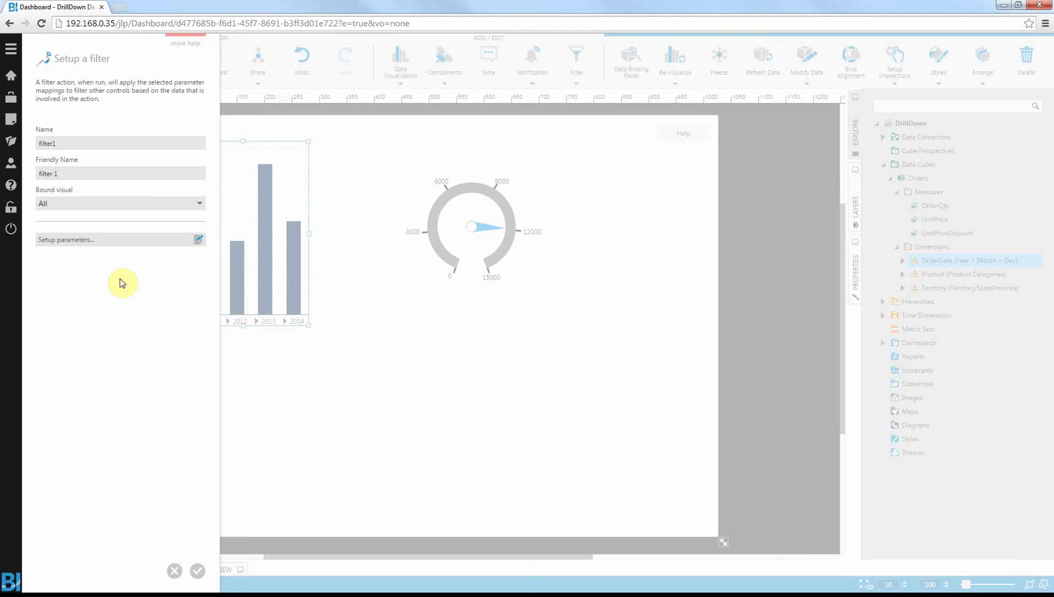
click(198, 571)
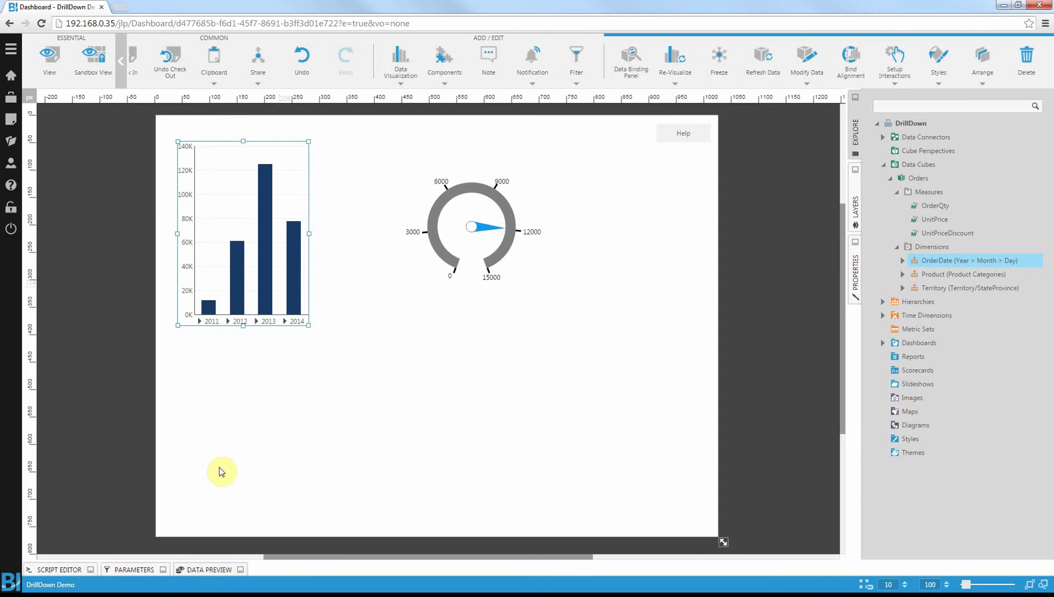
In view mode, filter the gauge by clicking 2012, 2013, 2014 and 2011, then delete the bar chart in edit mode.
click(49, 56)
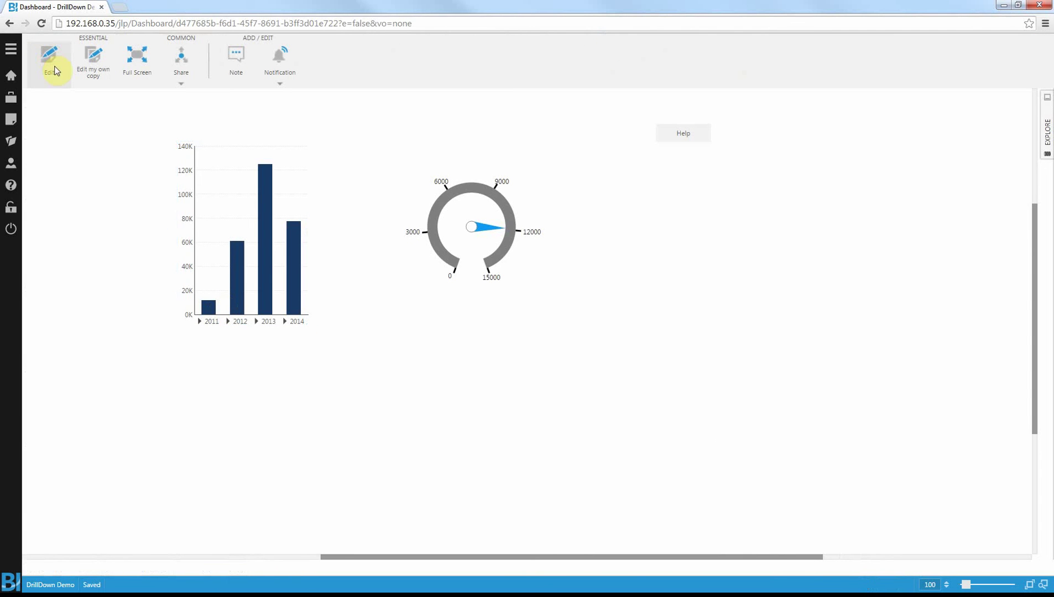
click(238, 303)
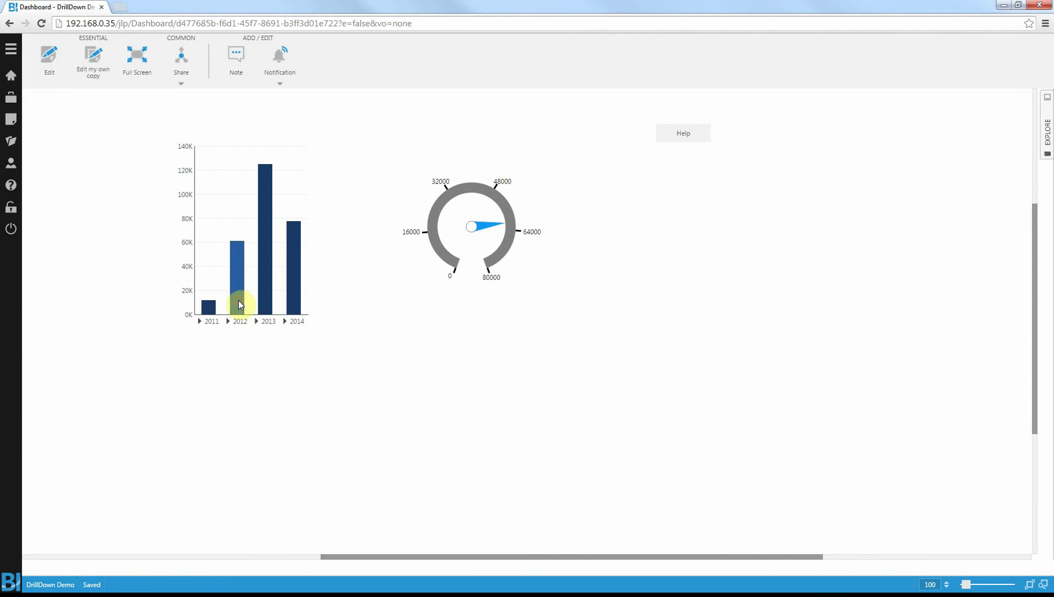
click(265, 294)
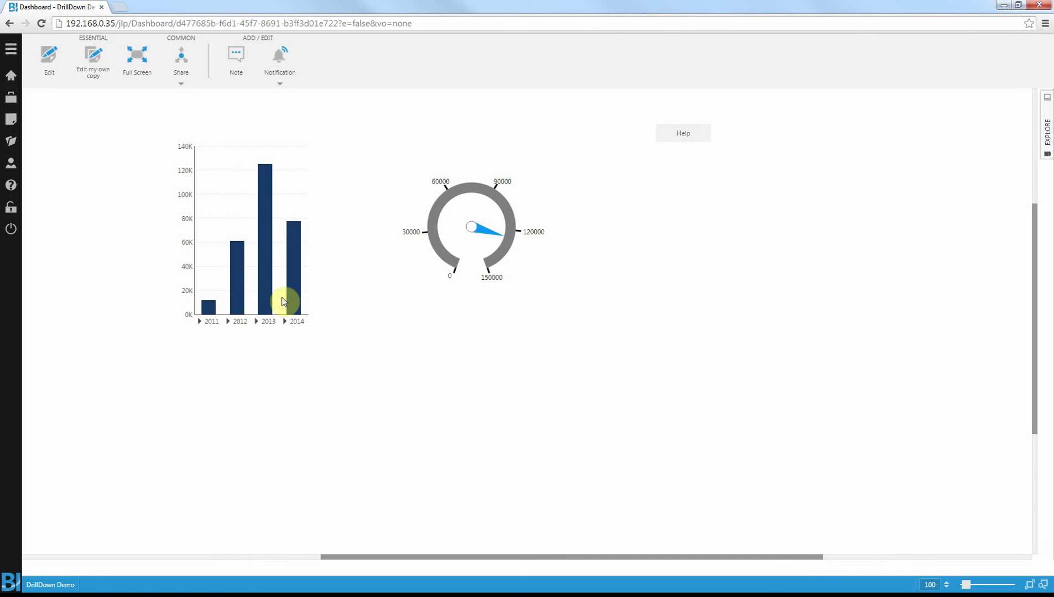
click(284, 300)
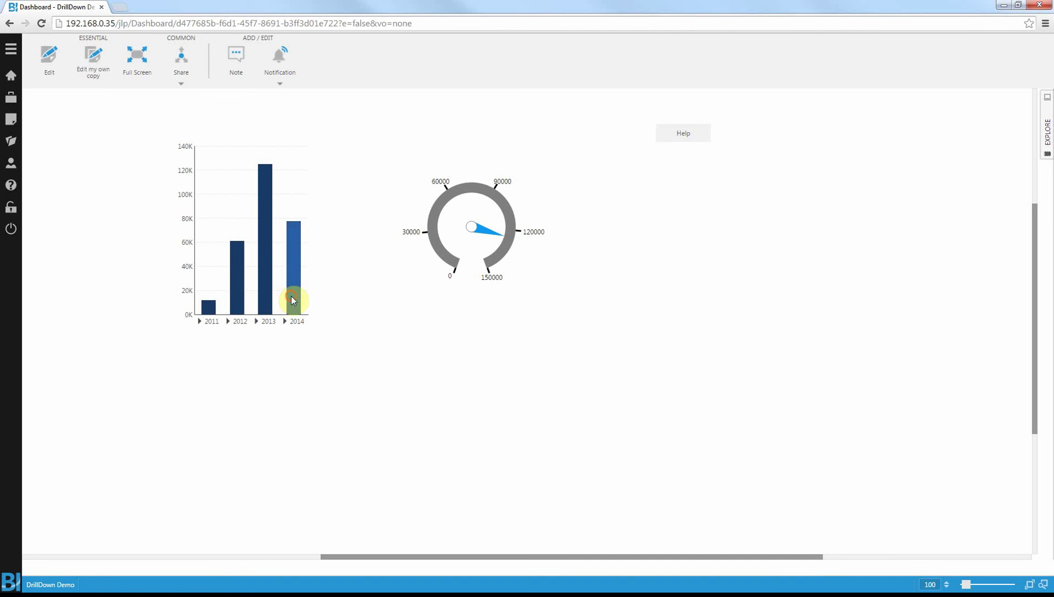
click(208, 311)
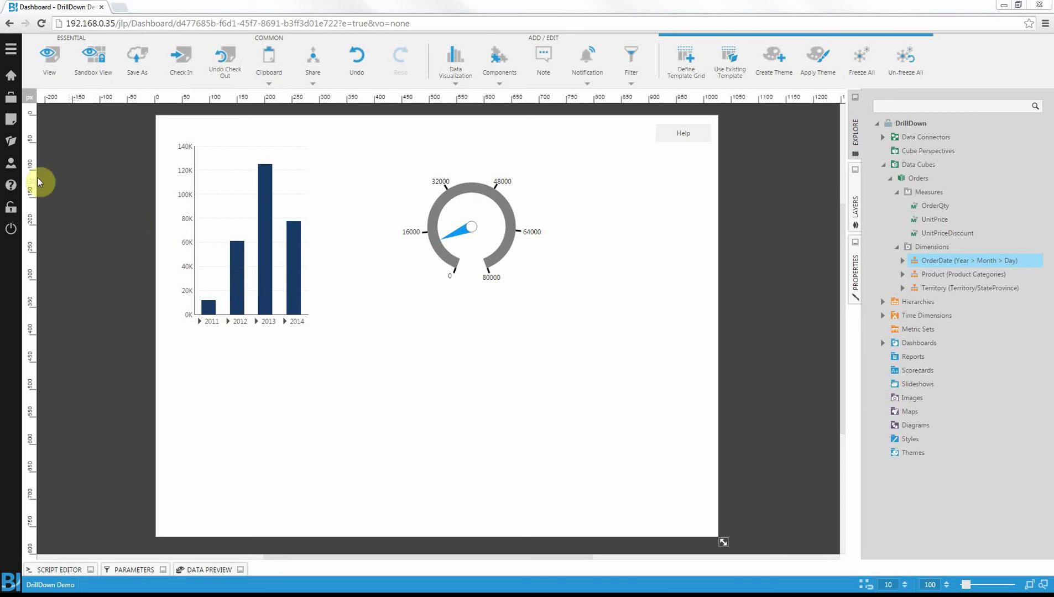
click(224, 181)
key(Delete)
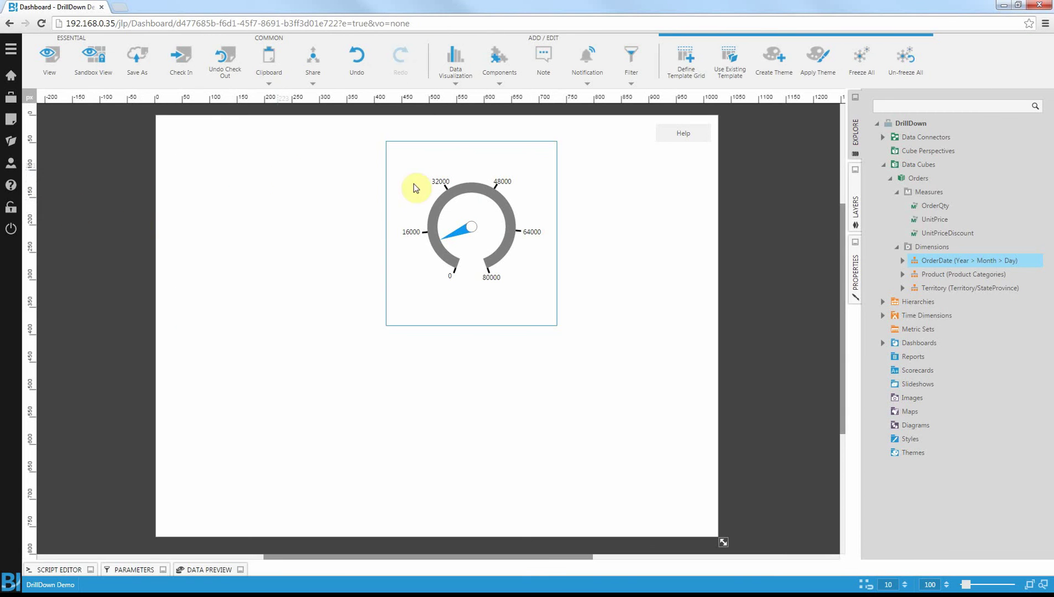
Replace the gauge with a new OrderQty-by-year bar chart.
key(Delete)
drag(934, 206, 270, 200)
drag(940, 261, 376, 253)
right_click(450, 258)
click(459, 270)
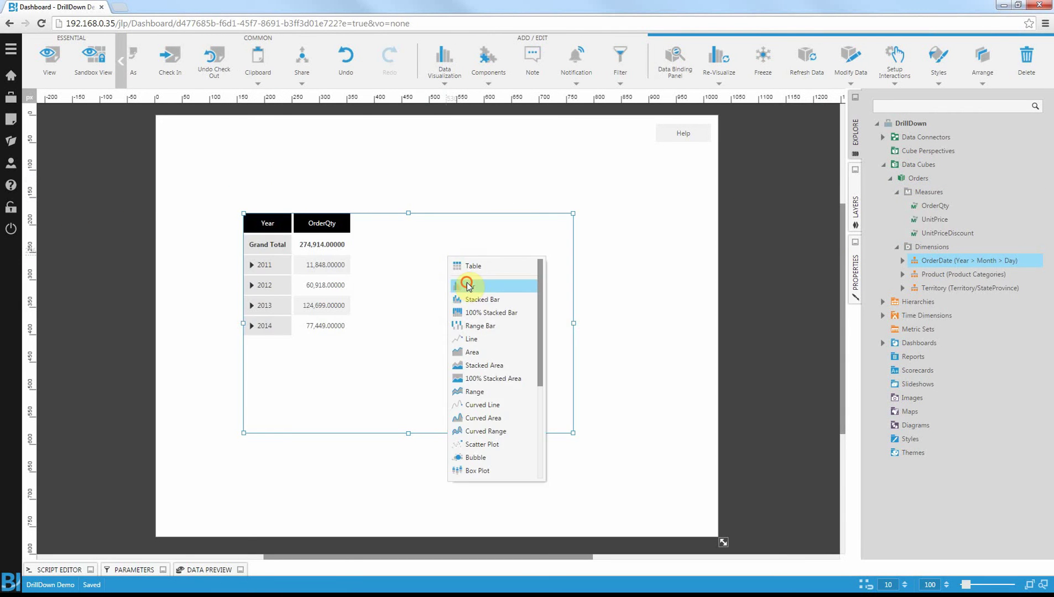
click(459, 279)
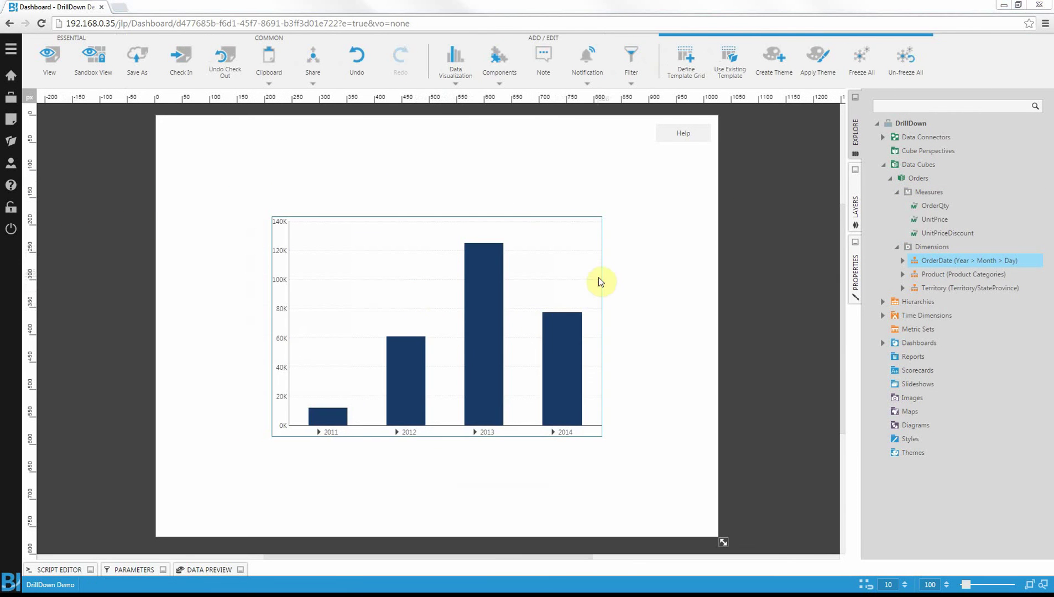
Add a hover-over pop-up showing the Report.aspx?filter= URL at 200 by 50.
right_click(508, 249)
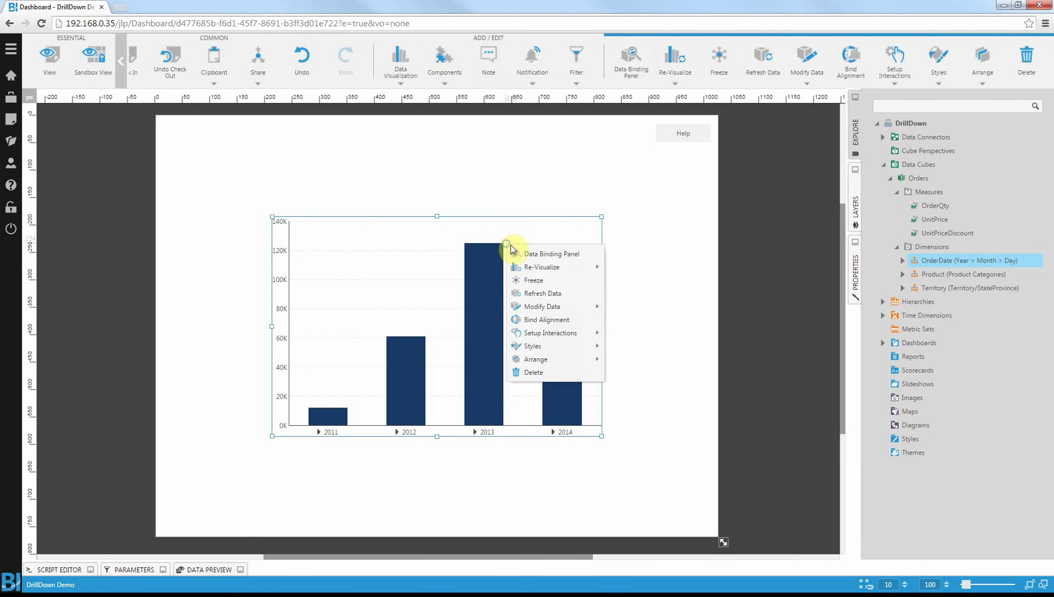
click(547, 333)
click(535, 280)
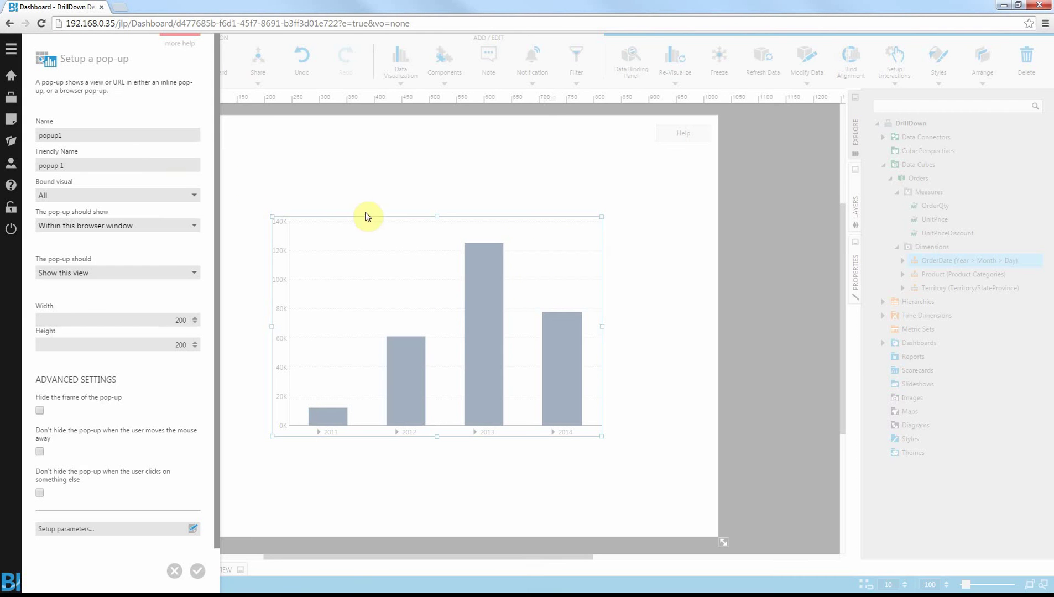
click(107, 270)
click(93, 306)
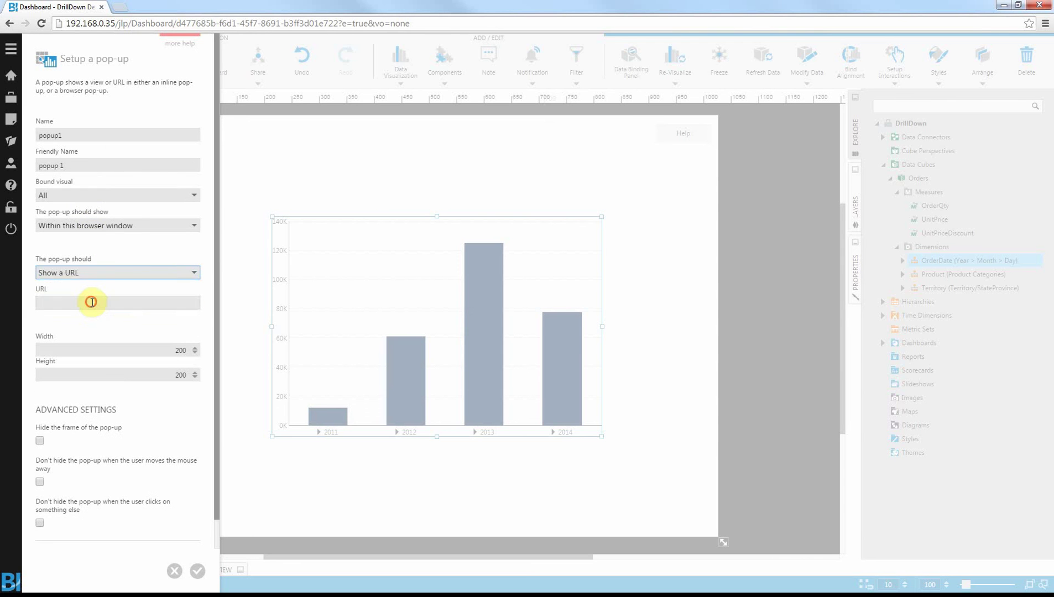
click(92, 302)
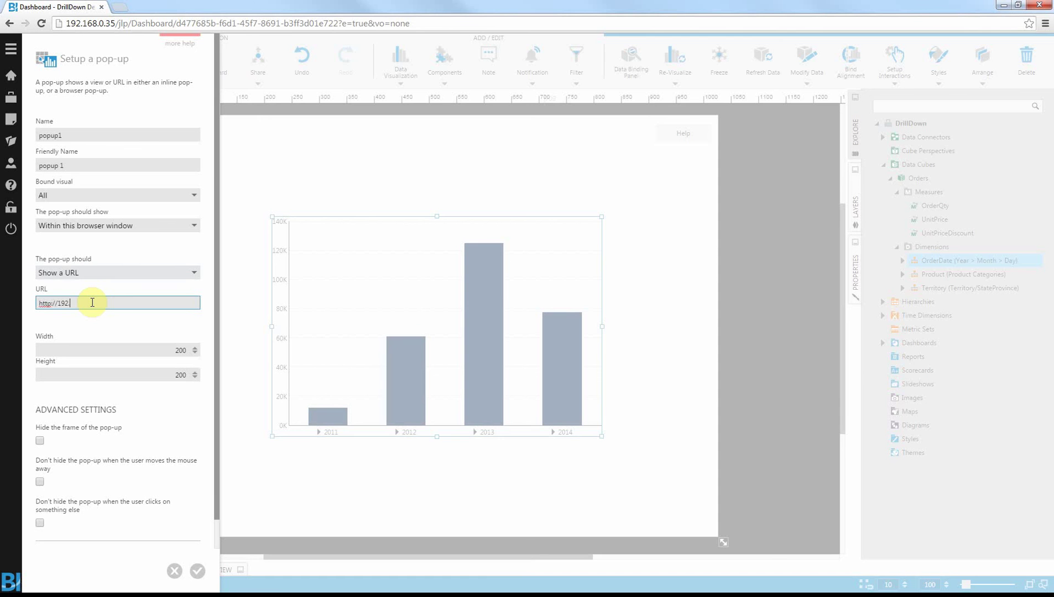
text(001/Report.aspx?filter=)
double_click(180, 375)
text(50)
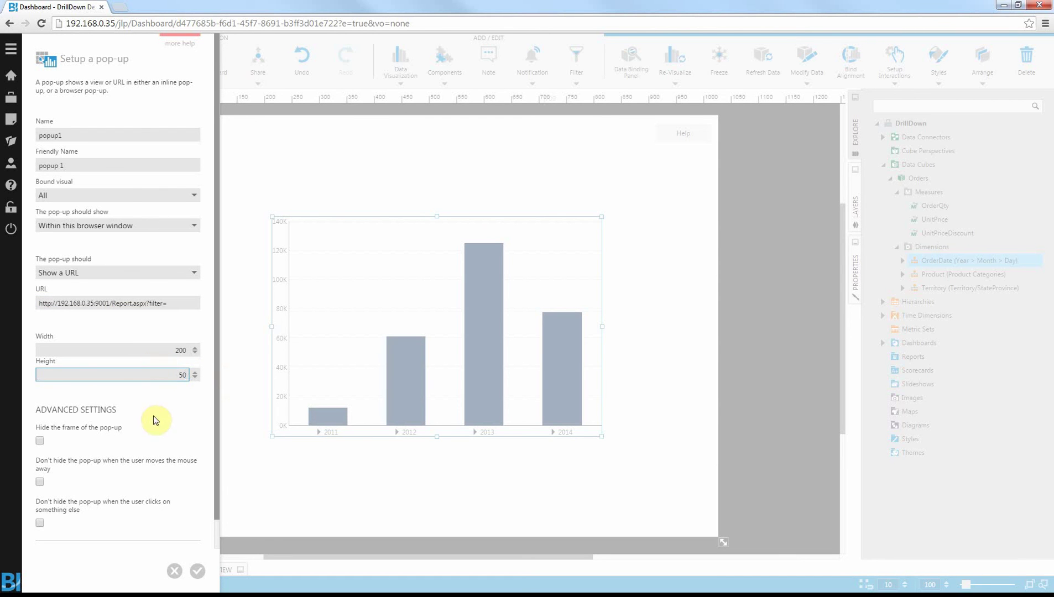
Map the OrderDate filter value to a {Filter} placeholder and append it to the pop-up URL.
scroll(143, 468, down, 1)
click(109, 528)
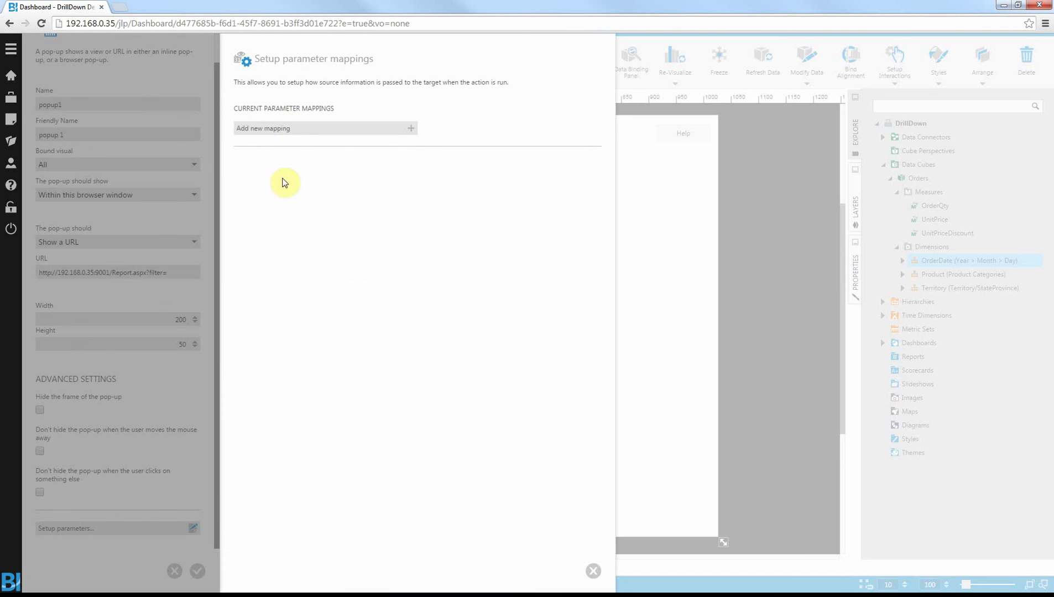
click(291, 129)
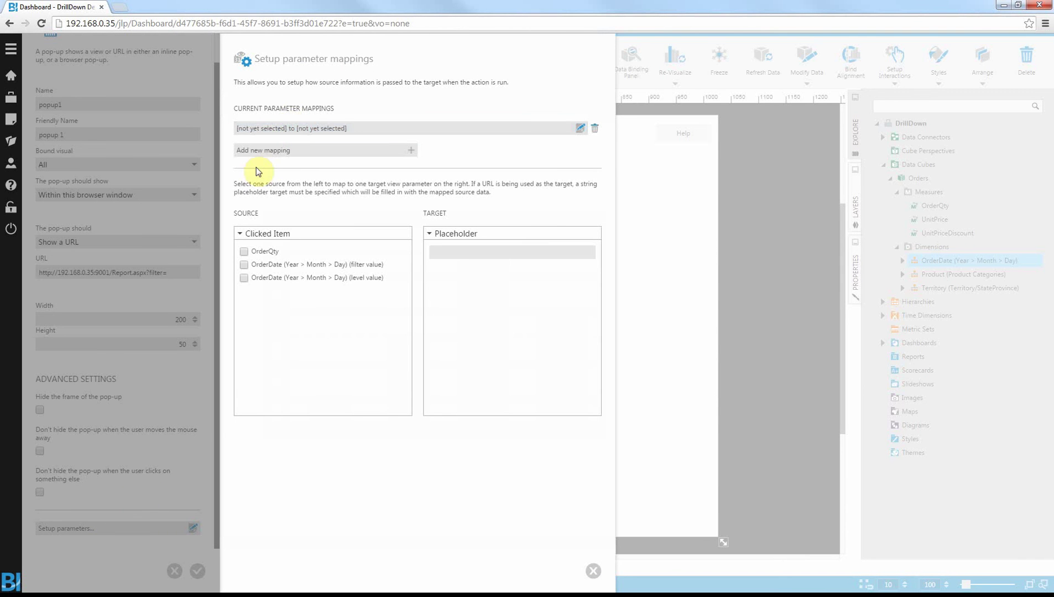
click(244, 264)
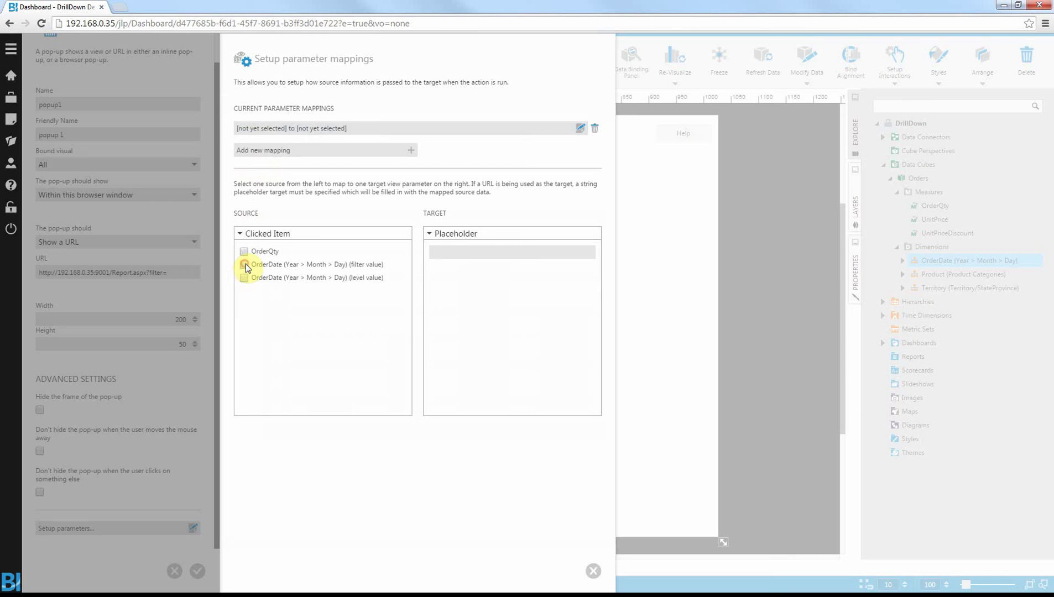
click(475, 252)
text({F)
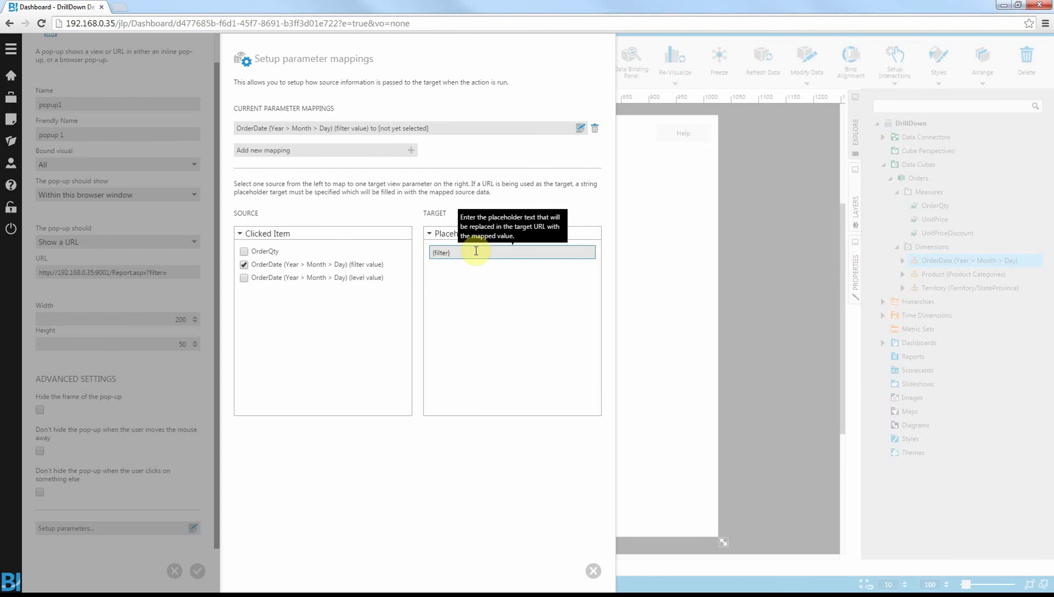
text(ilter})
click(594, 571)
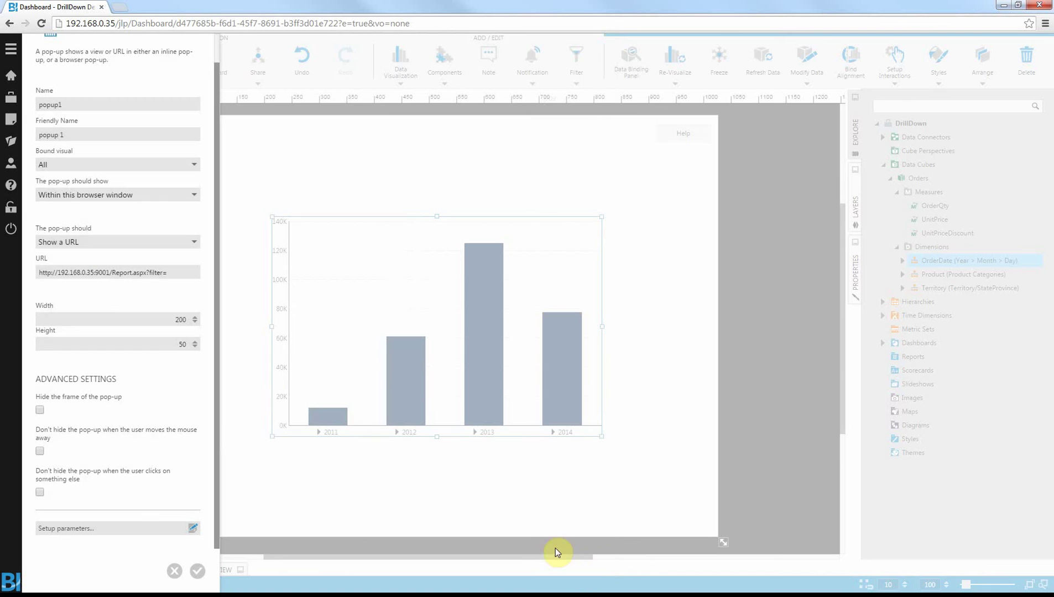
click(187, 273)
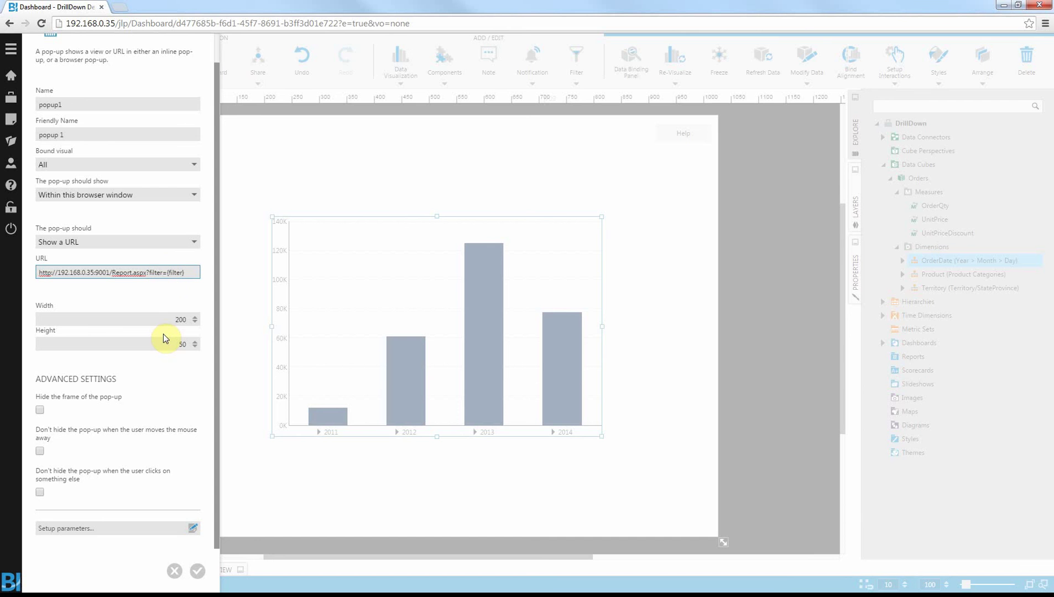
Confirm the pop-up settings and test the pop-up in view mode on the 2013, 2014 and 2012 bars.
click(197, 570)
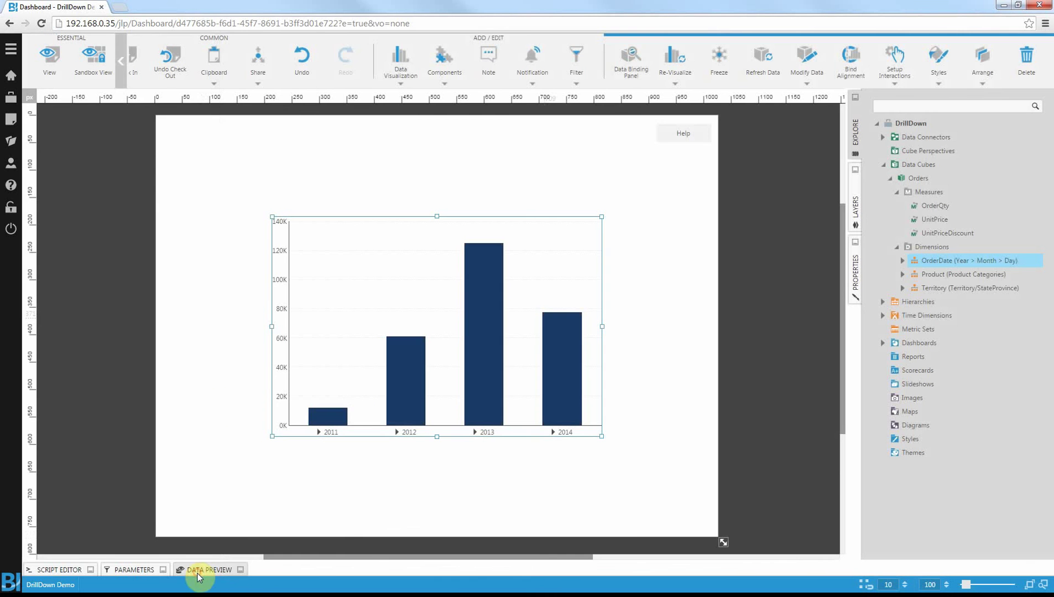
click(66, 77)
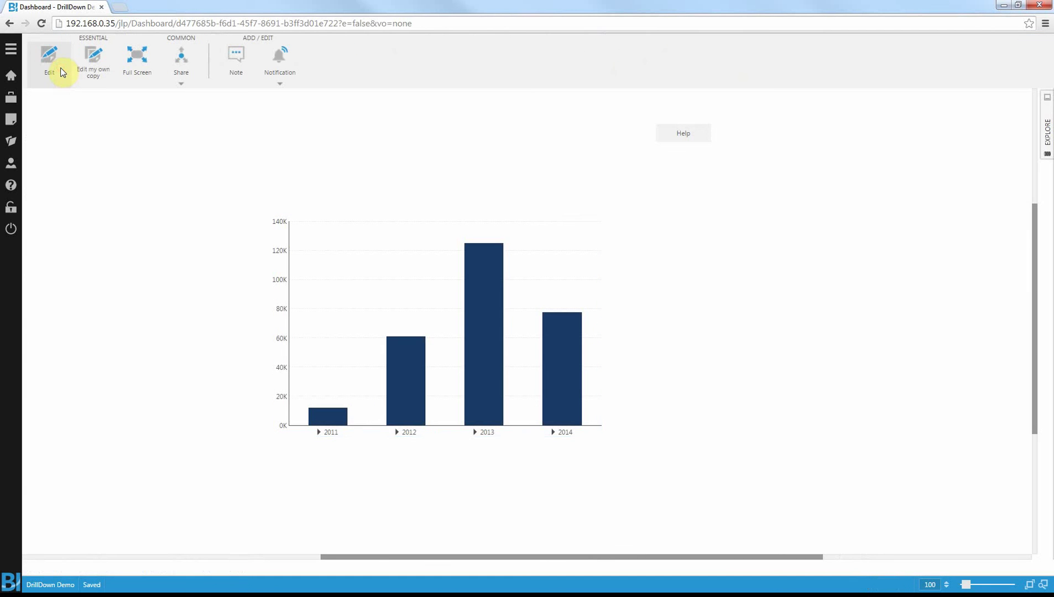
click(489, 271)
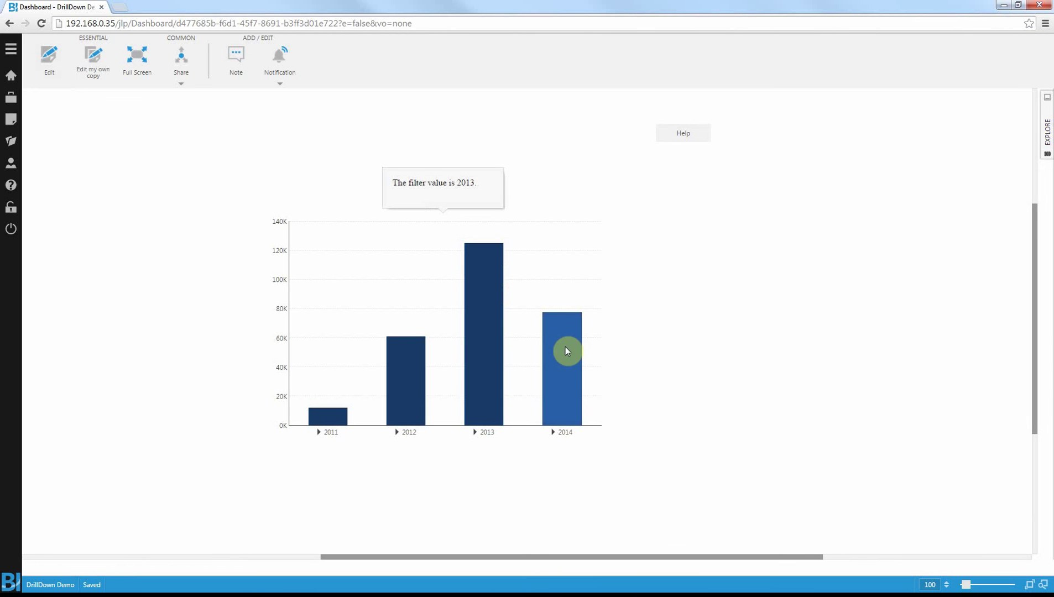
click(658, 334)
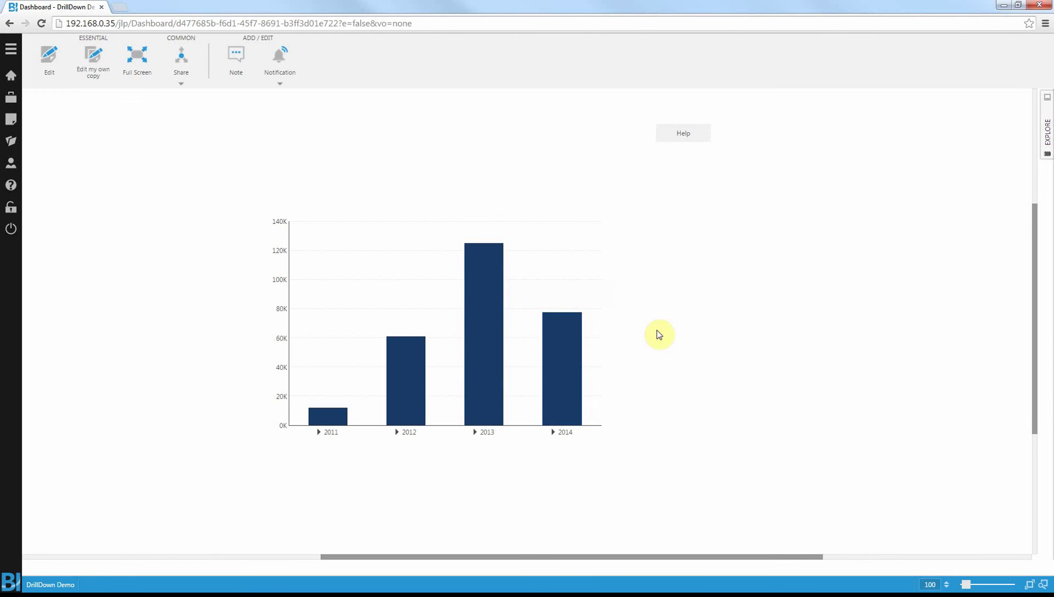
click(563, 354)
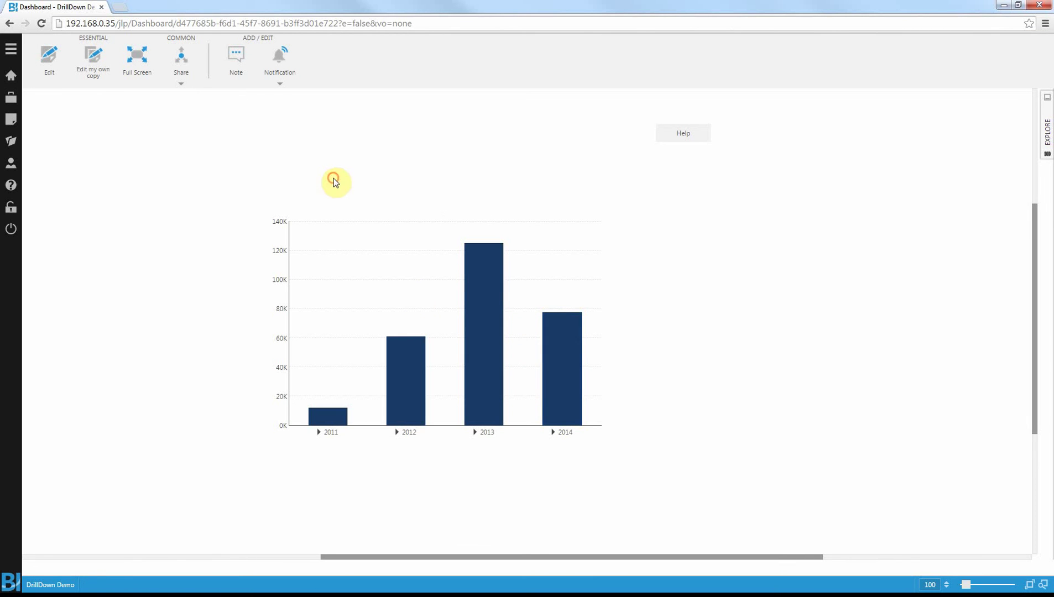
click(406, 354)
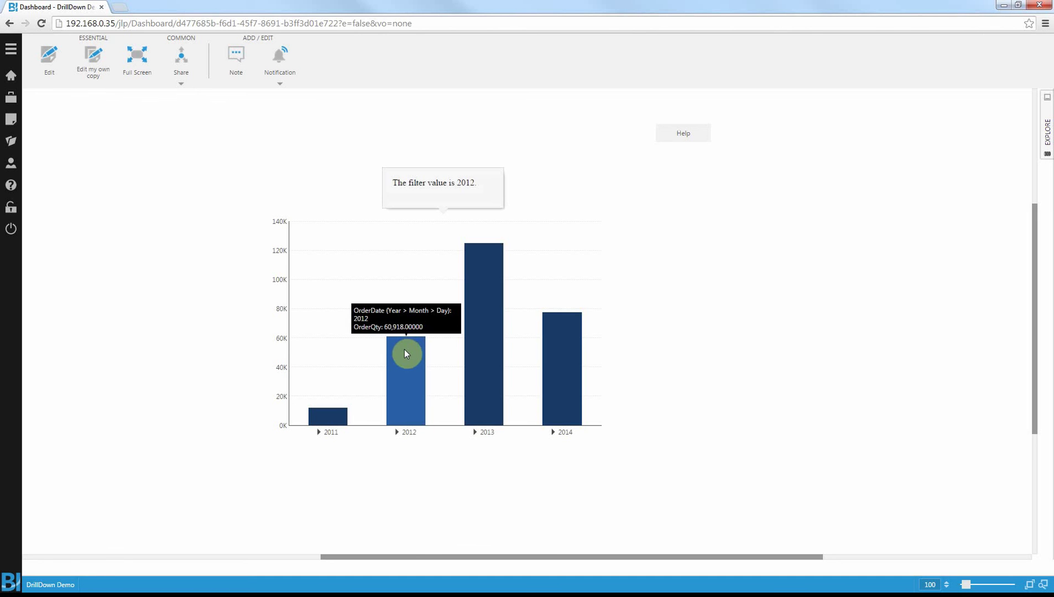
click(282, 179)
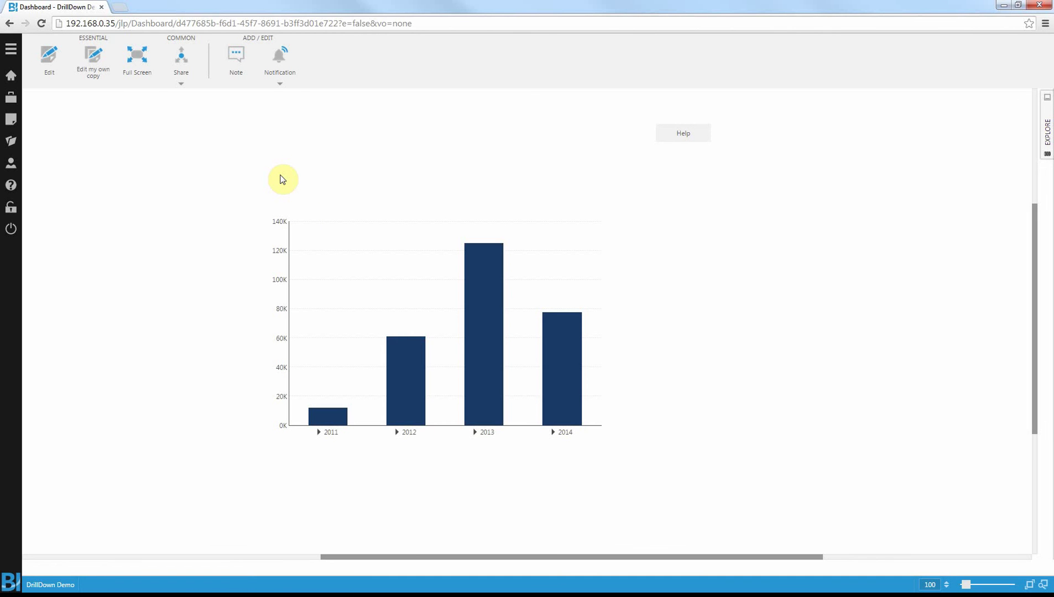
Return the dashboard to edit mode and start a Navigate interaction on the bar chart.
click(51, 73)
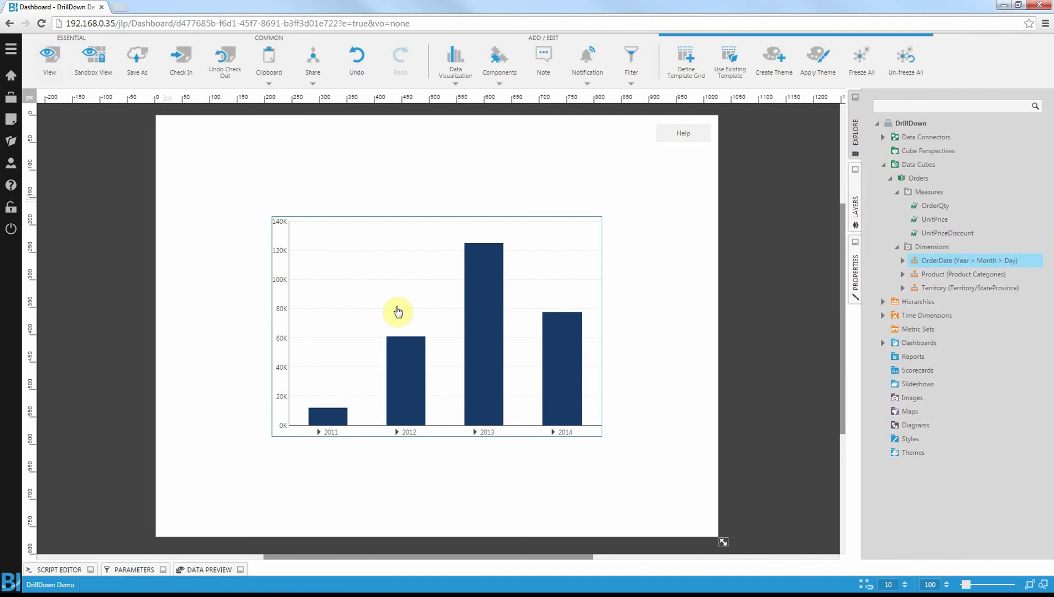
right_click(392, 299)
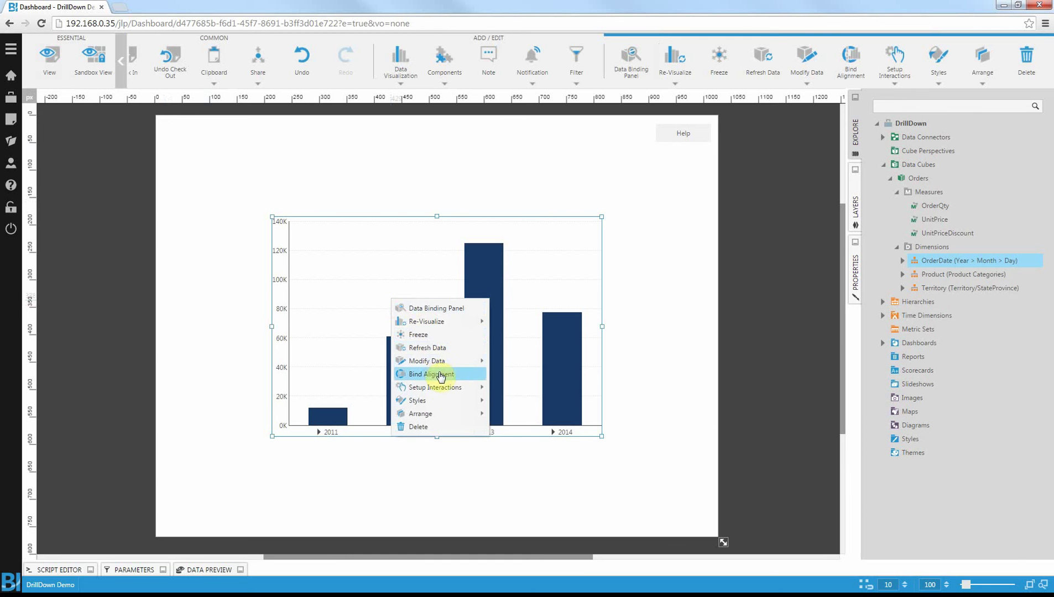
click(440, 388)
click(427, 350)
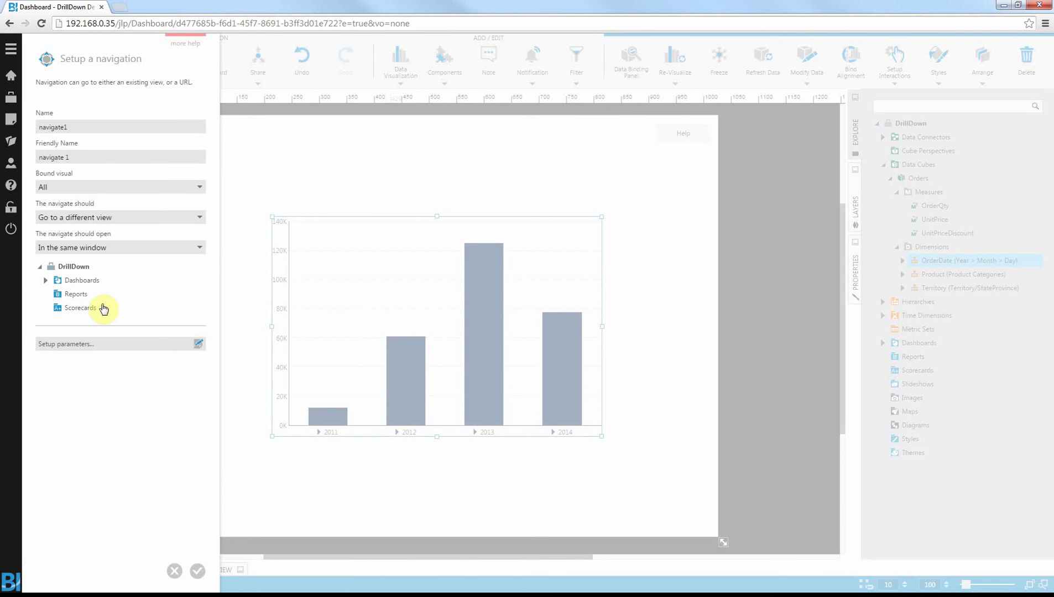
Review the navigation target and open-in-same-window options, then dismiss the navigation setup.
click(101, 217)
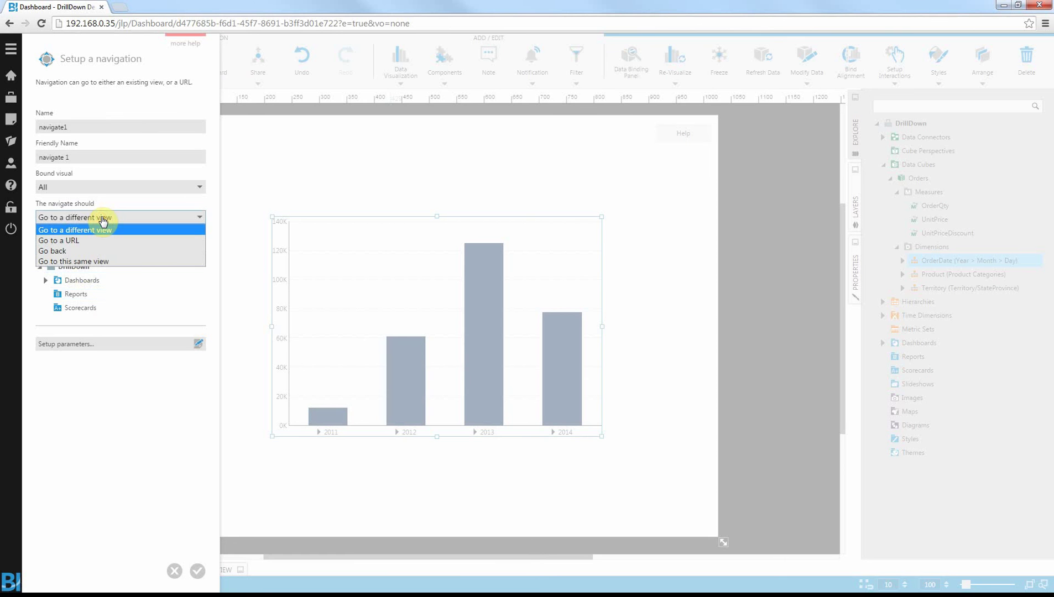
click(103, 222)
click(107, 248)
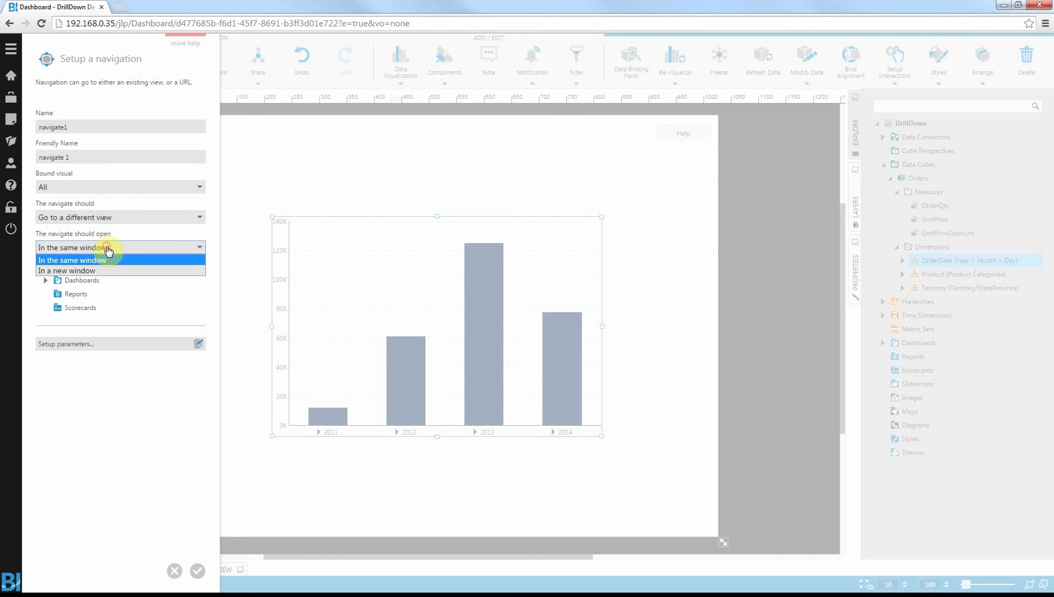
click(107, 250)
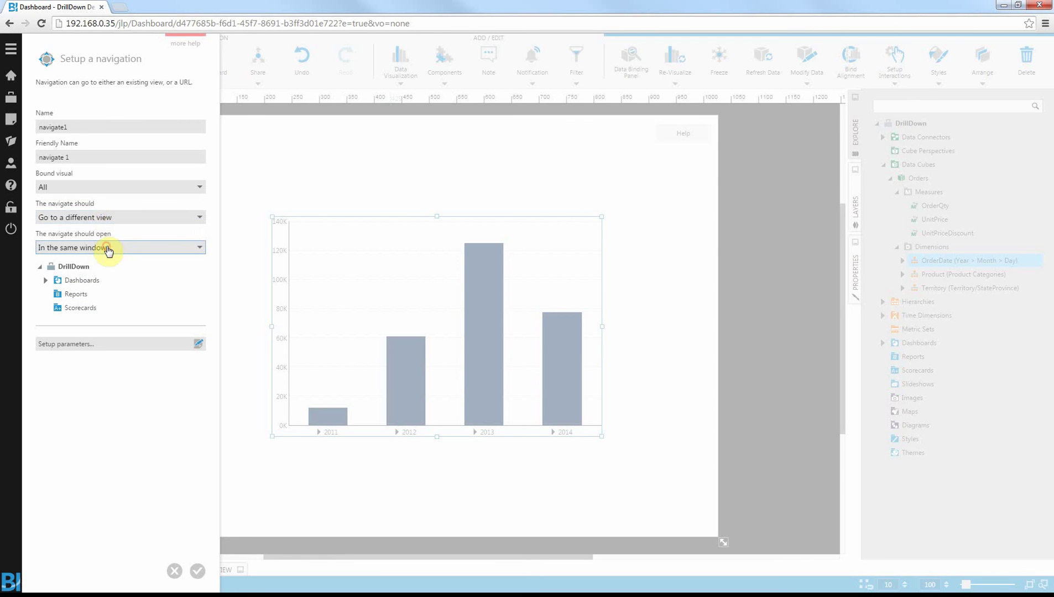
click(175, 571)
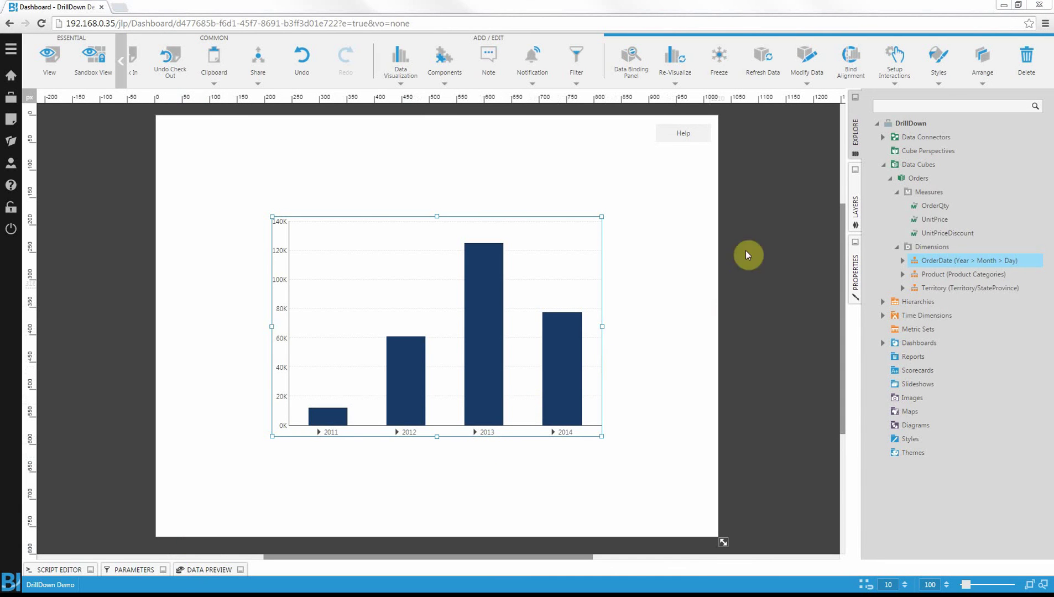
Reveal the Help Layer, move its help text box to the top of the canvas, then hide the layer.
click(854, 202)
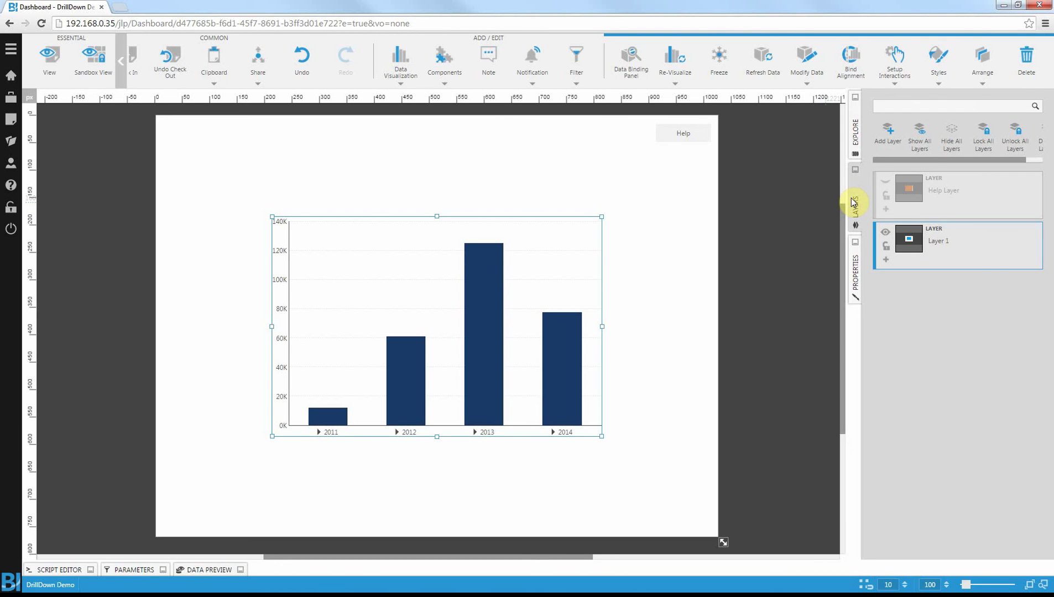
click(887, 183)
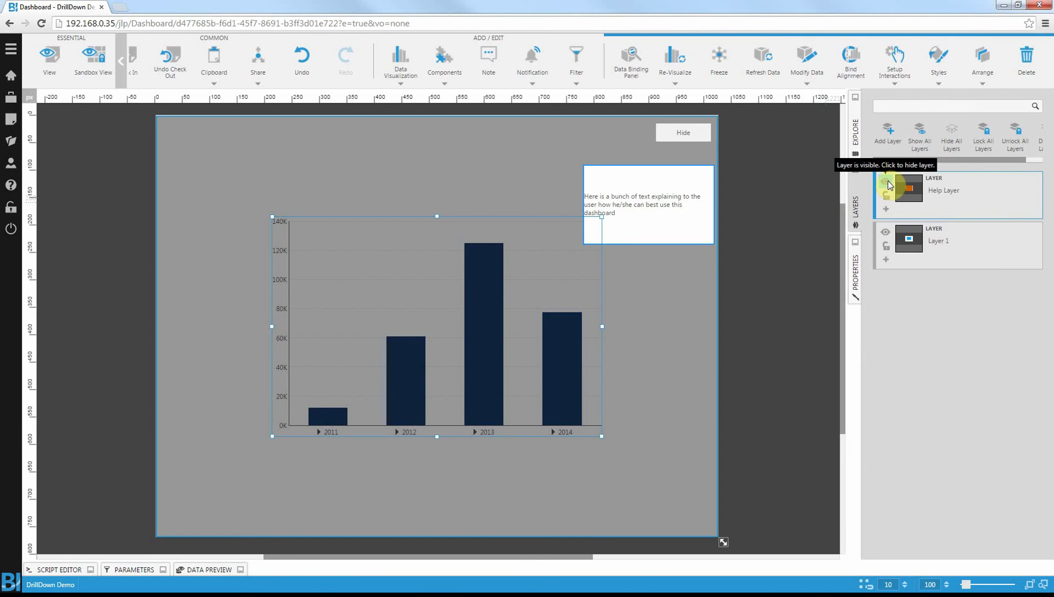
drag(640, 213, 564, 167)
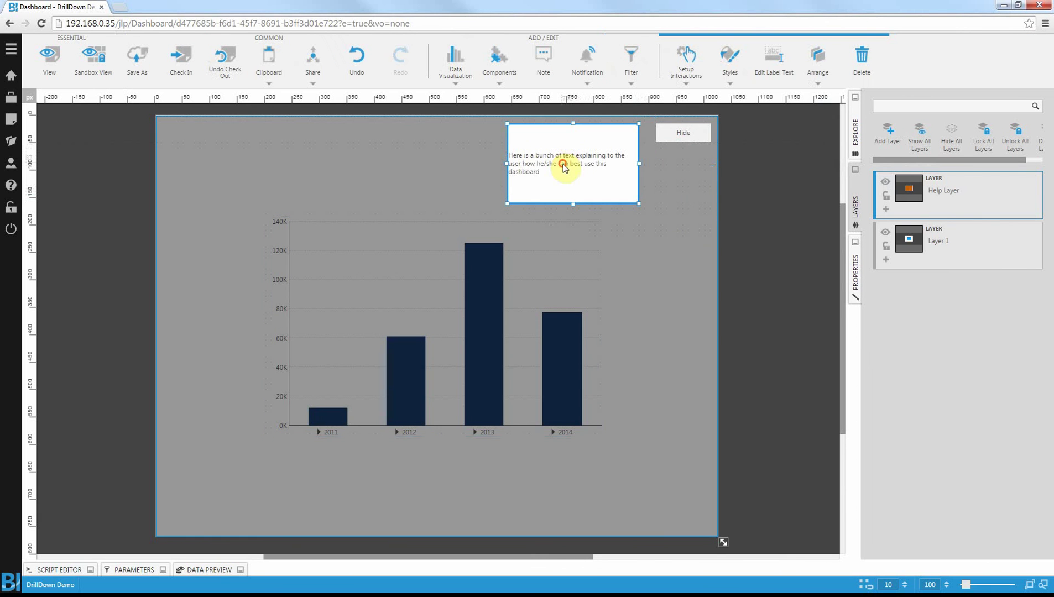
click(885, 184)
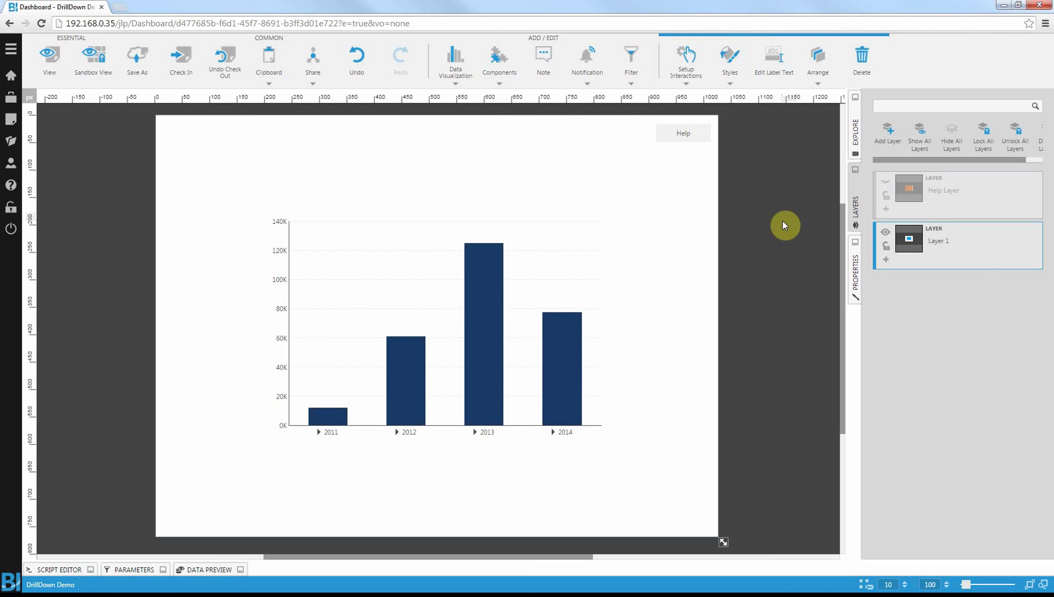
click(668, 142)
click(666, 135)
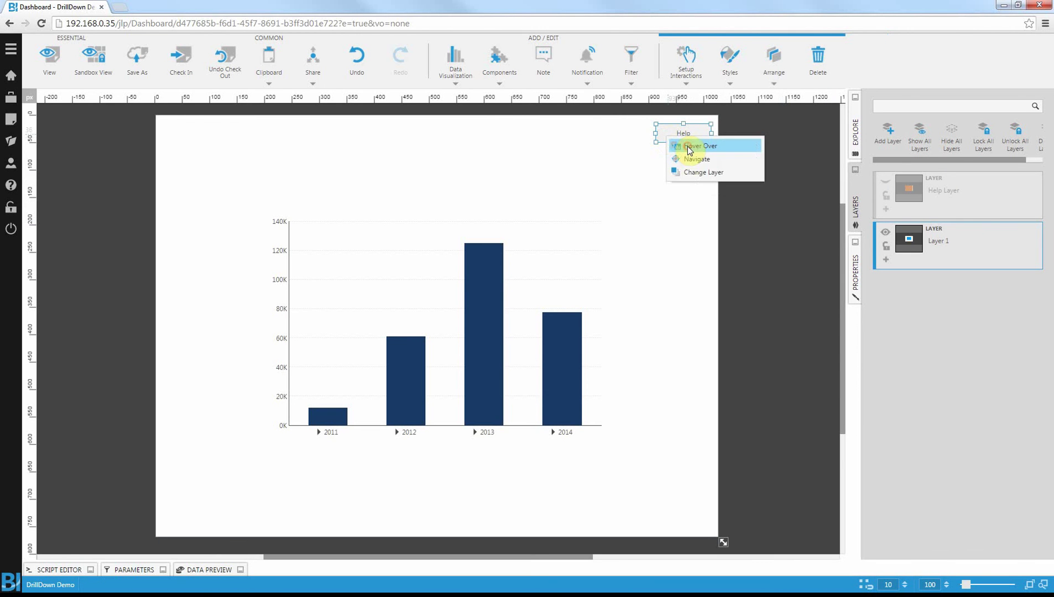
Give the Help button a Change Layer action showing the Help Layer, then switch to view mode.
click(691, 171)
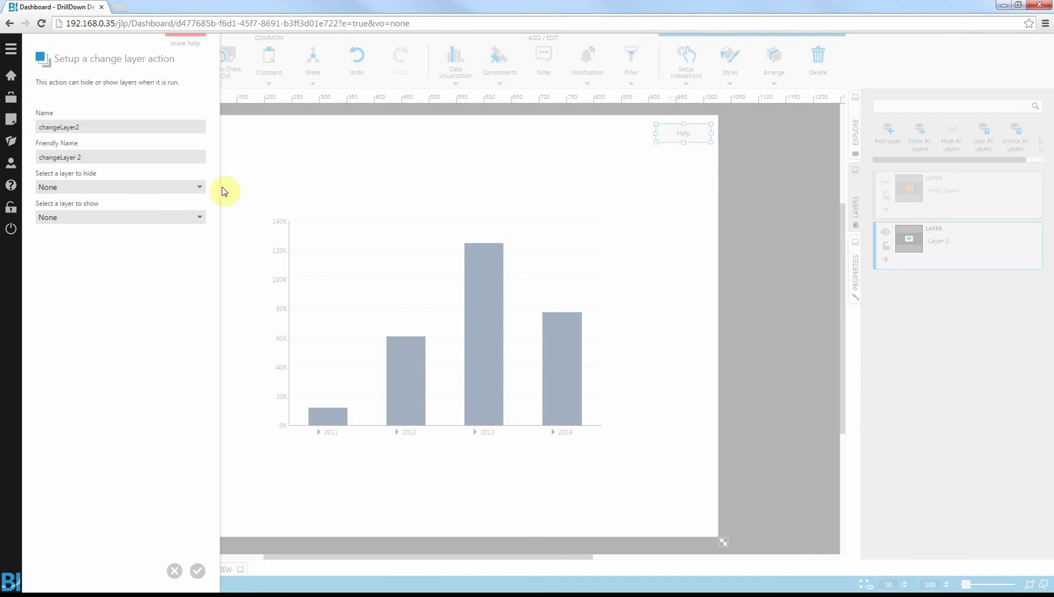
click(92, 219)
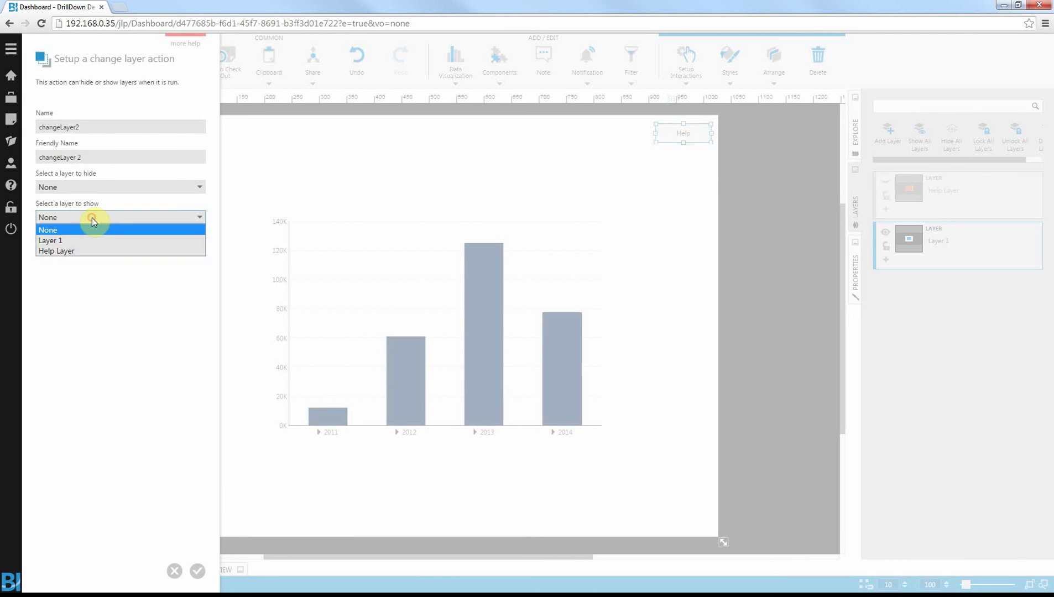
click(73, 251)
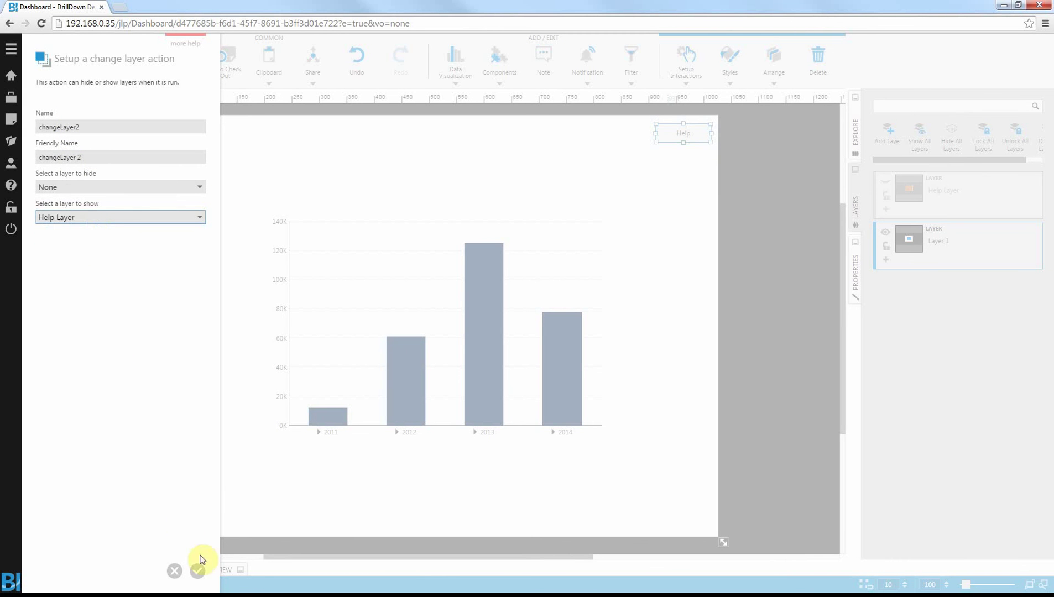
click(198, 571)
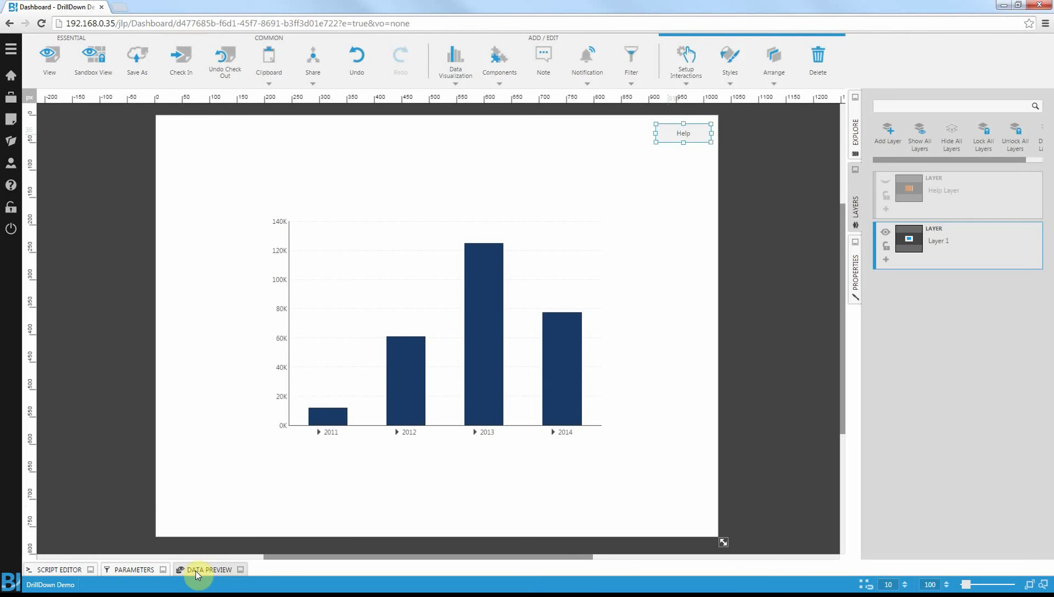
click(49, 72)
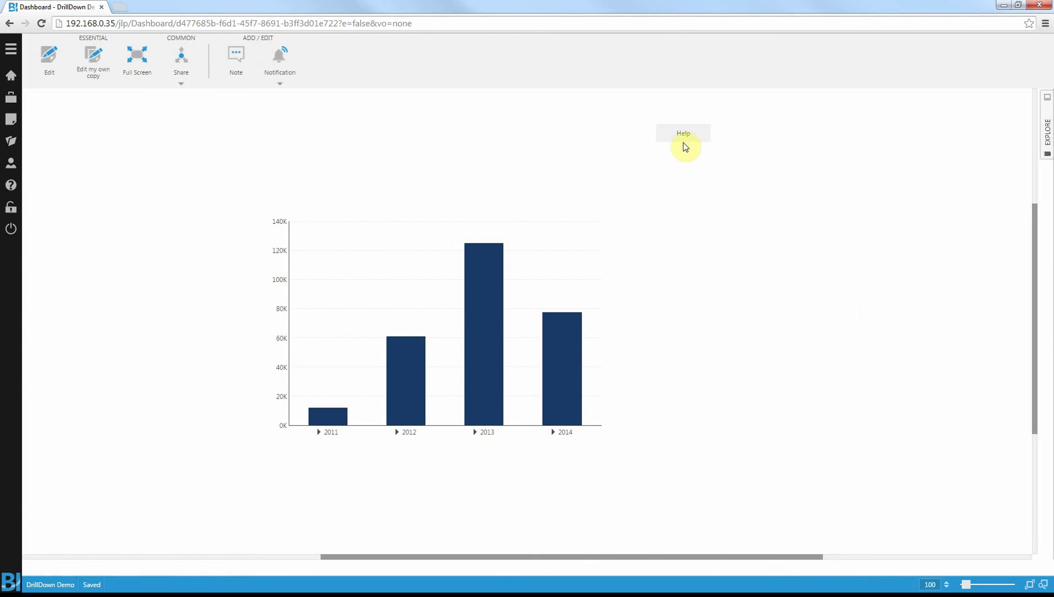